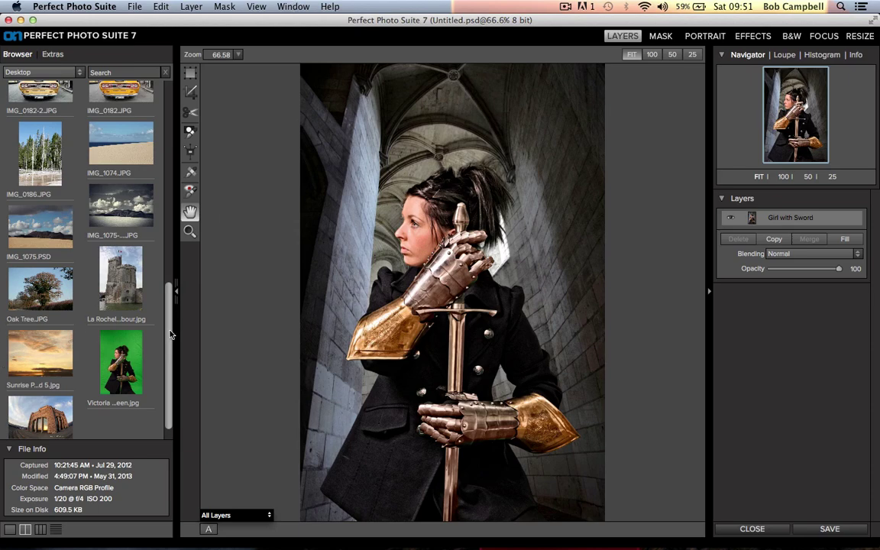
Open the Amboise Tower photo from the New Demo folder as a new image
drag(169, 304, 183, 90)
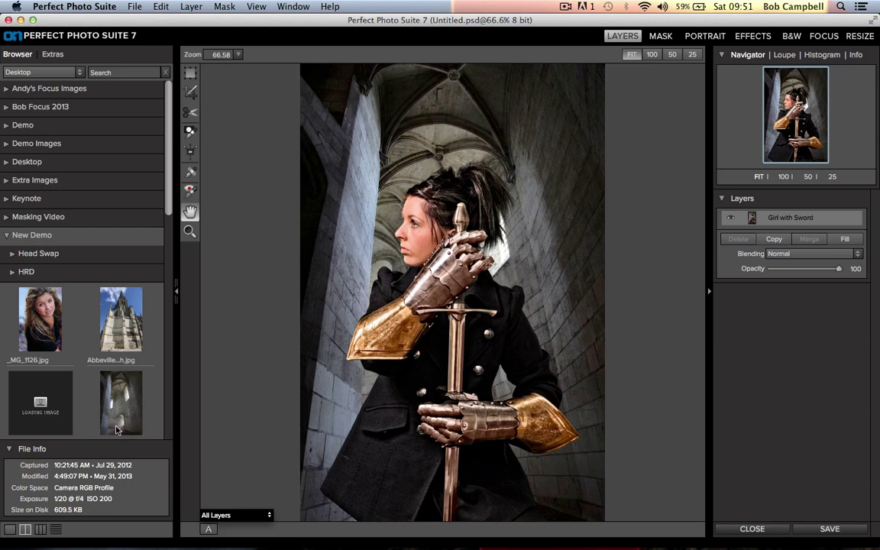
double_click(118, 394)
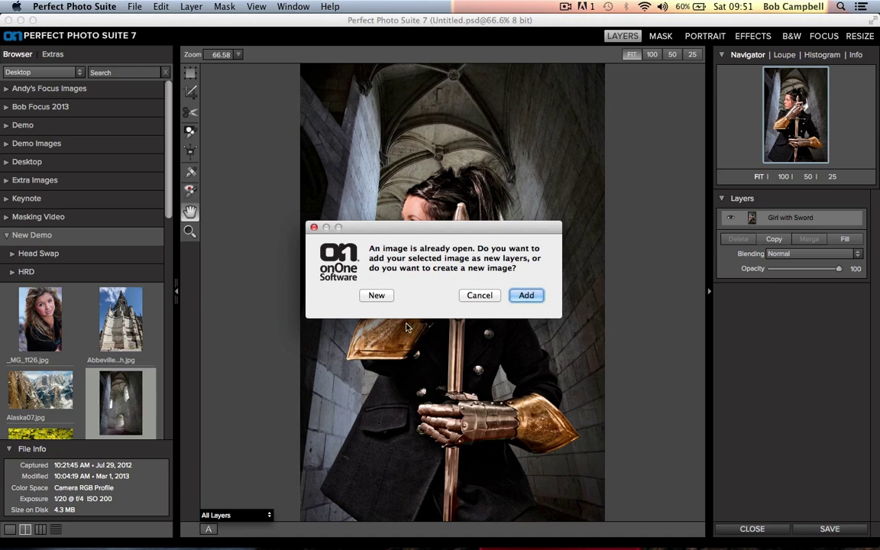
click(375, 296)
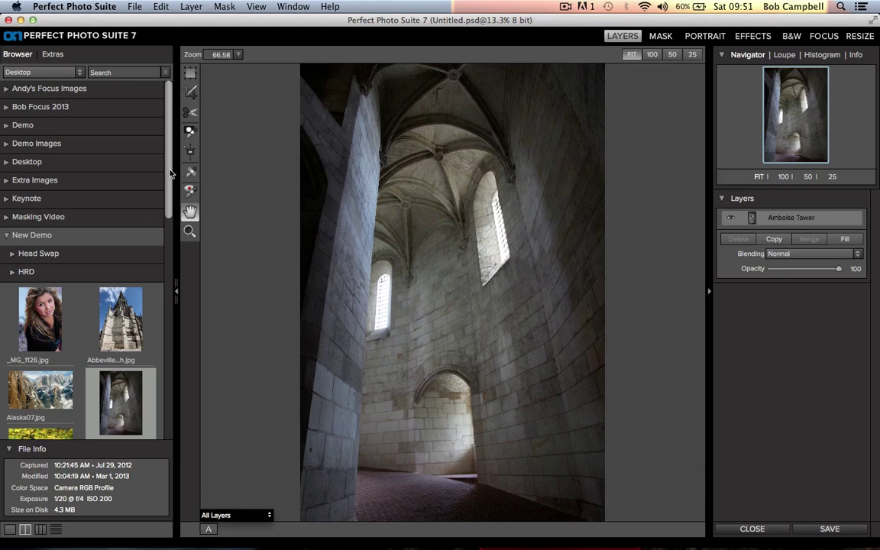
Add the green-screen portrait of the woman with the sword as a new layer above the tower photo
scroll(172, 182, down, 1)
drag(169, 182, 222, 405)
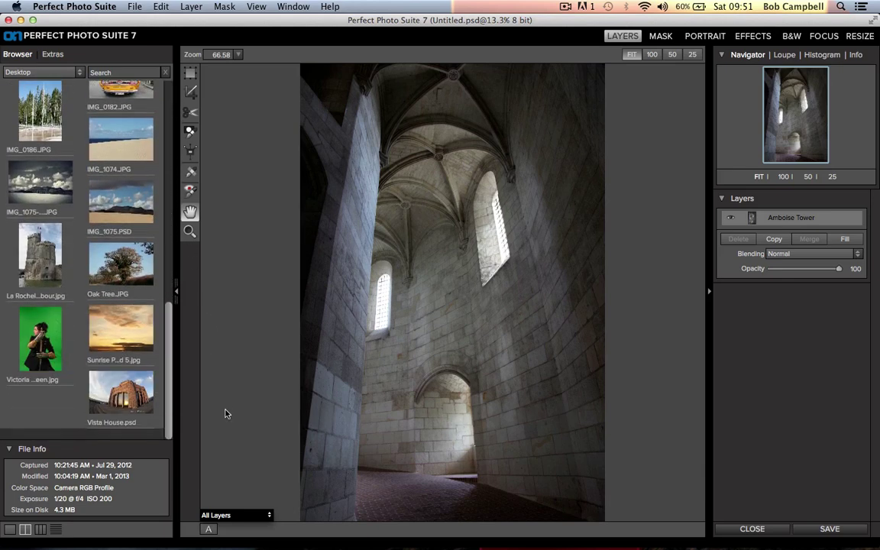
click(38, 342)
double_click(39, 342)
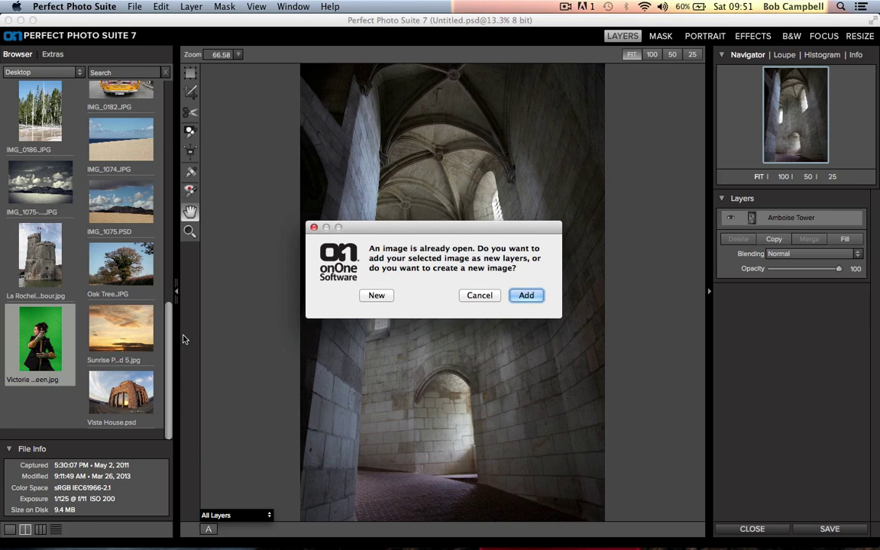
click(525, 296)
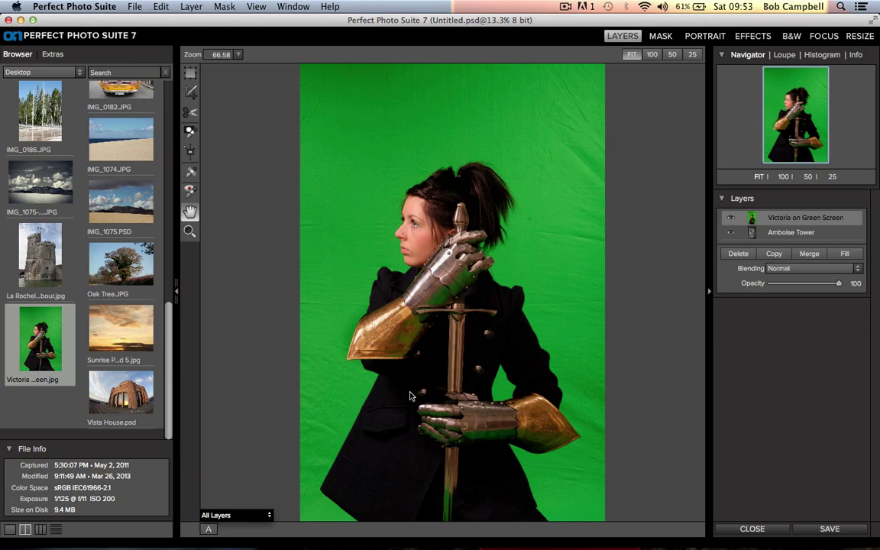
Open the green-screen layer for masking, inspect its Segments preview and return the preview to All Layers
click(661, 38)
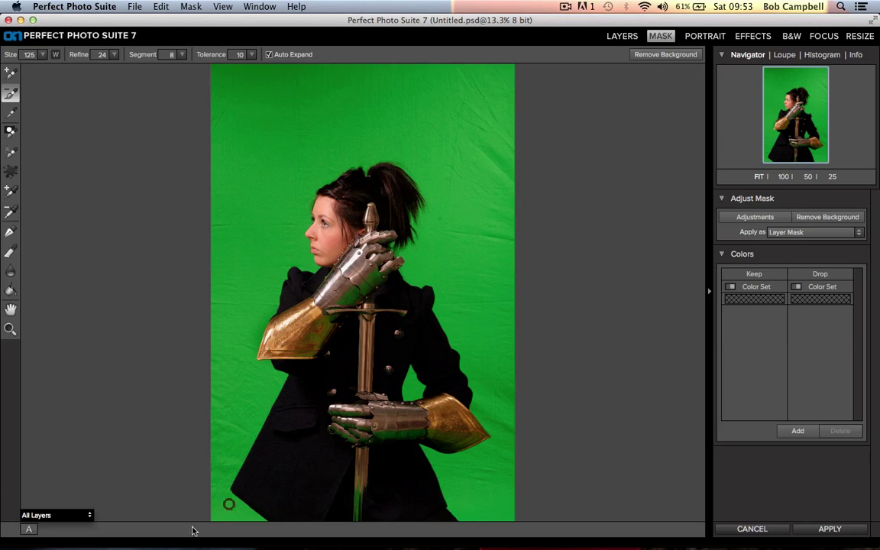
click(88, 516)
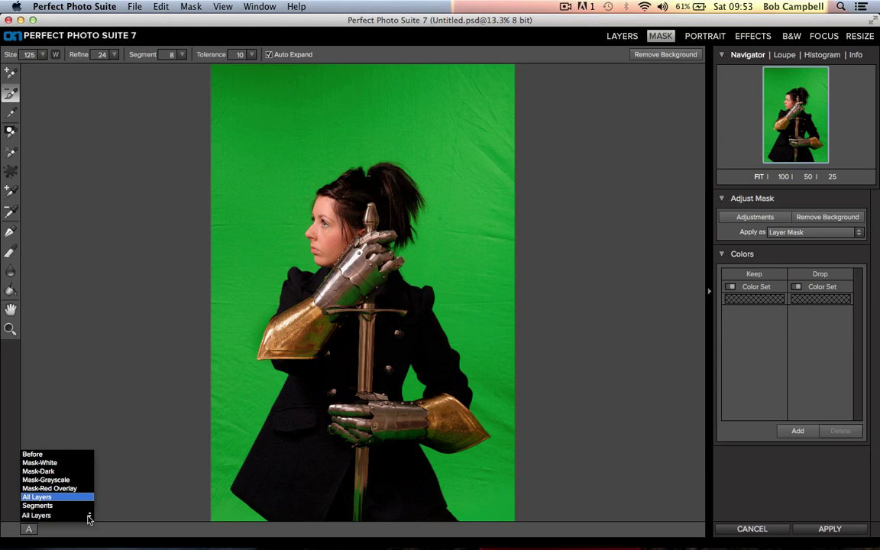
click(38, 506)
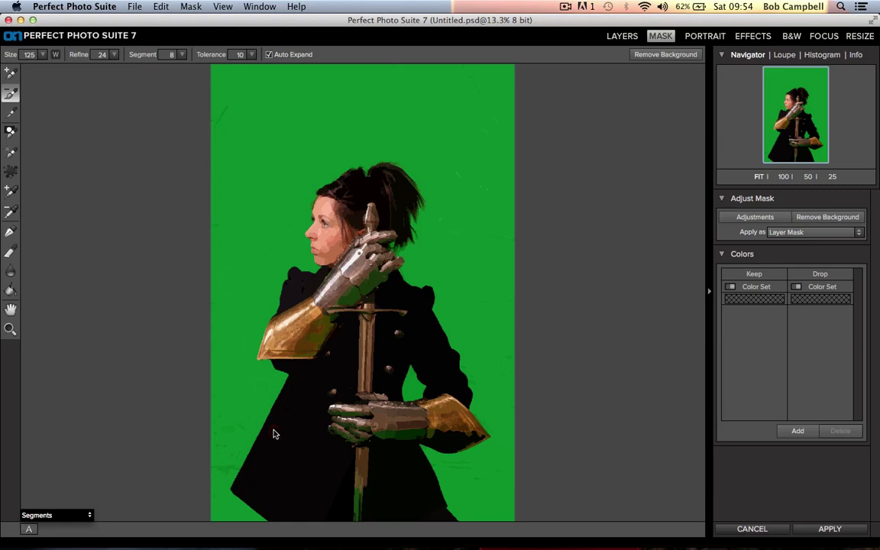
click(74, 517)
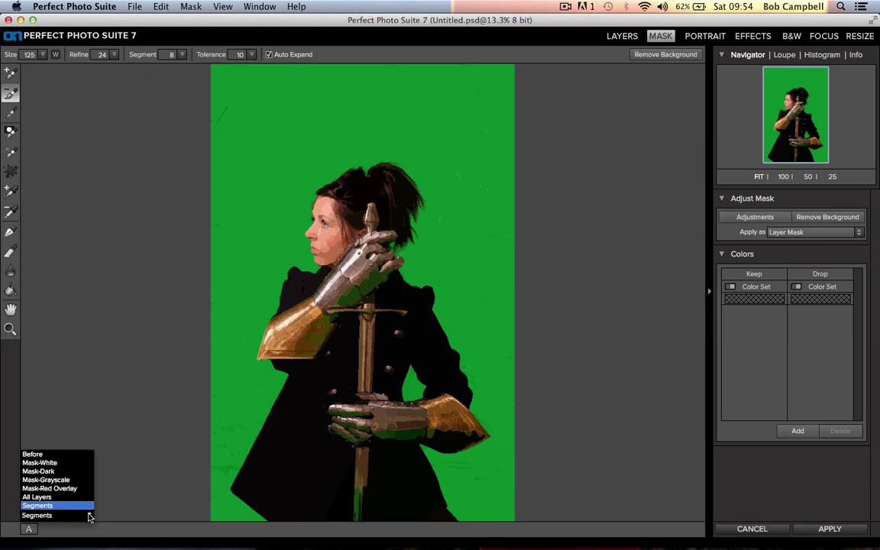
click(51, 499)
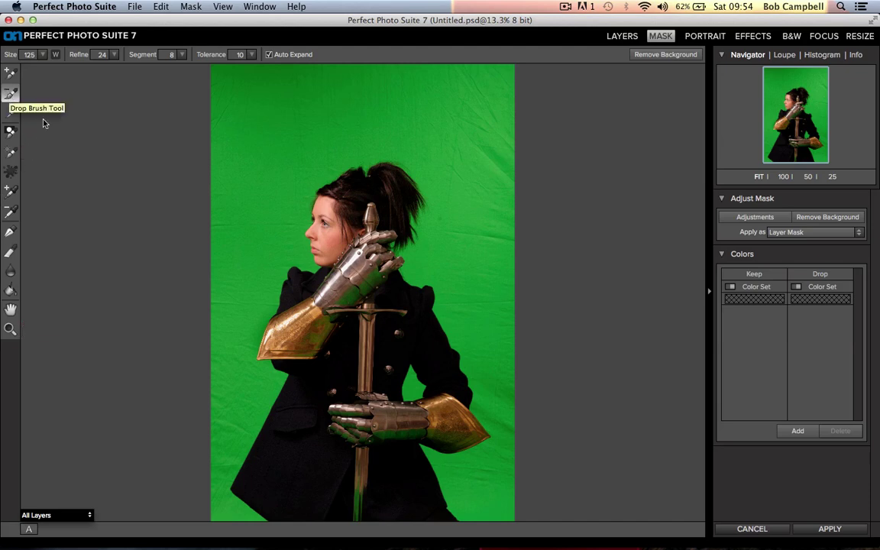
Remove the green background around the woman and in the gap beneath her arm with the Drop Brush
drag(373, 86, 288, 166)
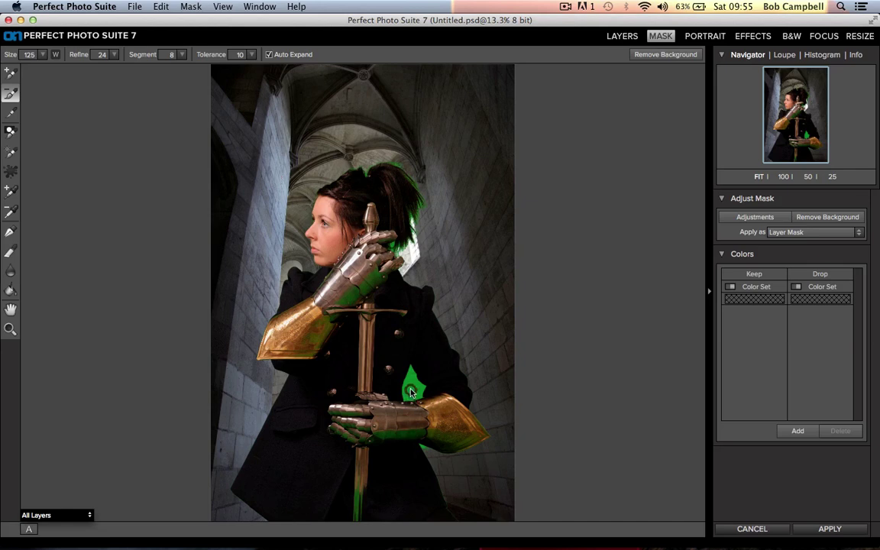
key(Return)
Refine the mask edges around the hair, shoulders, arms and coat with a size 150 refine brush and Color Decontamination enabled
click(9, 113)
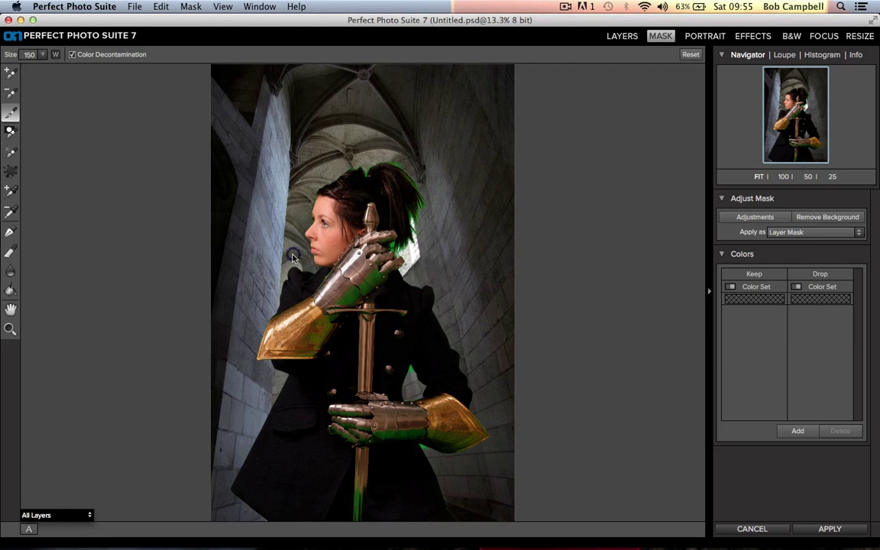
click(310, 209)
mouse_move(320, 195)
mouse_down()
mouse_move(398, 164)
mouse_move(422, 198)
mouse_move(415, 217)
mouse_move(411, 210)
mouse_move(412, 240)
mouse_move(398, 254)
mouse_move(398, 243)
mouse_move(388, 244)
mouse_move(403, 249)
mouse_move(410, 283)
mouse_move(435, 293)
mouse_move(431, 309)
mouse_move(473, 404)
mouse_up()
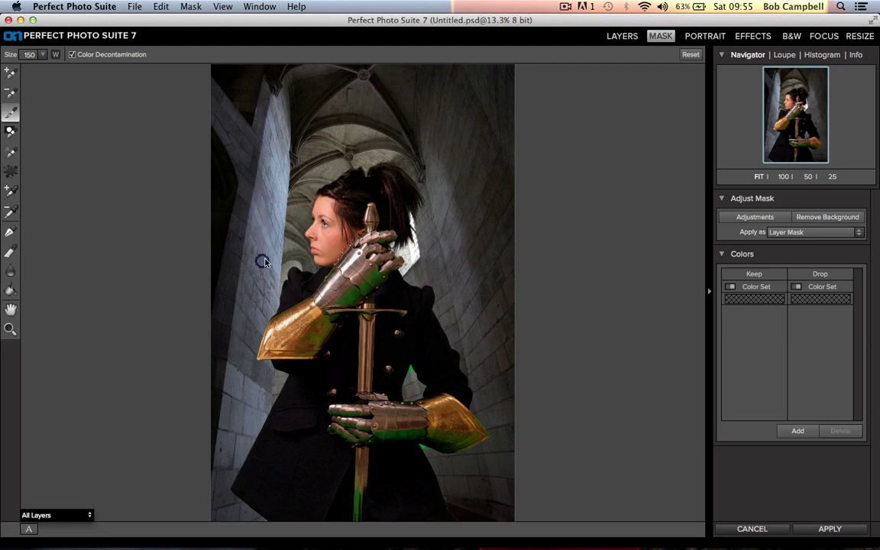
mouse_move(321, 266)
mouse_down()
mouse_move(279, 294)
mouse_move(256, 360)
mouse_move(287, 382)
mouse_move(232, 489)
mouse_move(269, 531)
mouse_up()
mouse_move(424, 395)
mouse_down()
mouse_move(411, 367)
mouse_move(401, 405)
mouse_up()
mouse_move(471, 407)
mouse_down()
mouse_move(488, 437)
mouse_move(444, 457)
mouse_move(419, 448)
mouse_move(451, 513)
mouse_up()
Refine the mask around the ponytail's loose strands in close-up and fit the whole image in view again
click(11, 328)
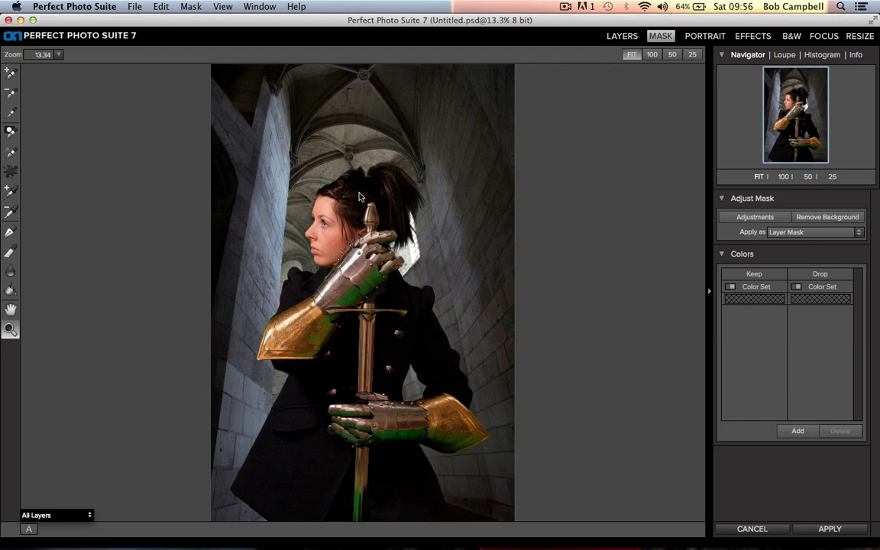
drag(372, 158, 445, 244)
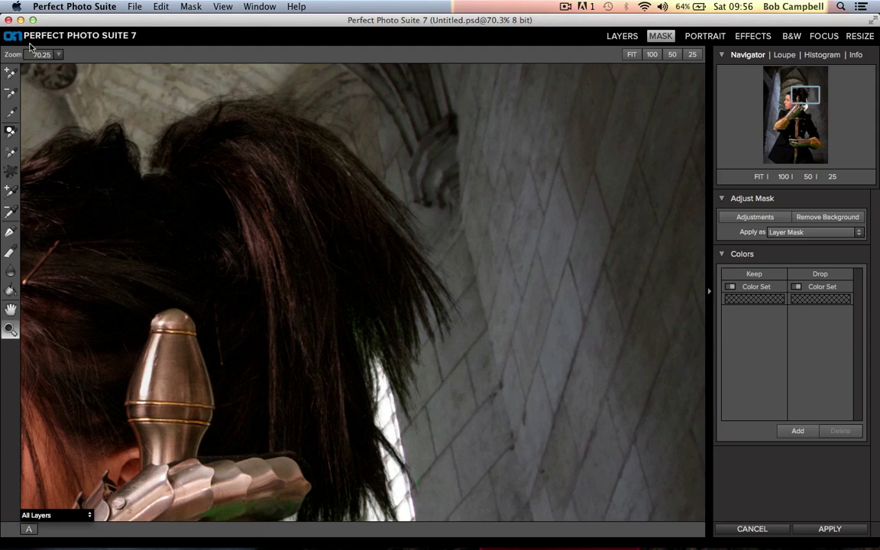
click(10, 110)
mouse_move(396, 370)
mouse_down()
mouse_move(383, 369)
mouse_move(384, 396)
mouse_move(398, 407)
mouse_up()
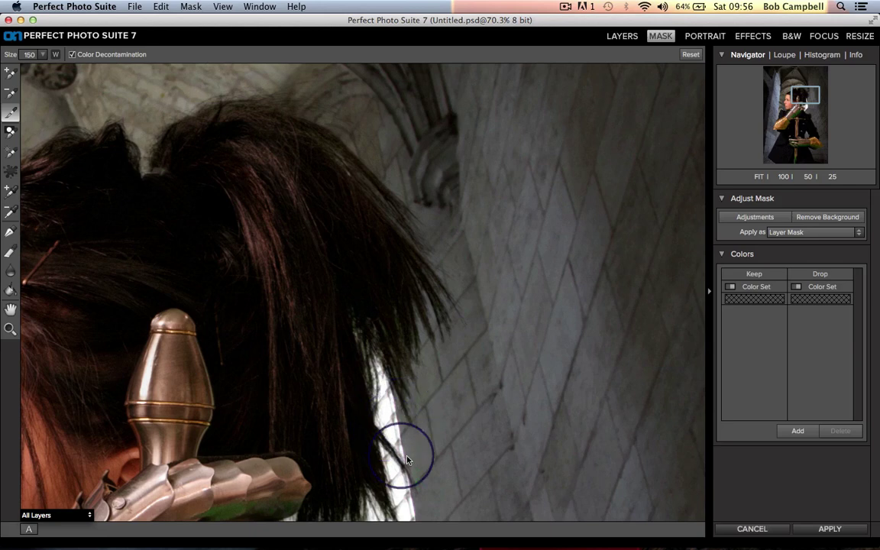
mouse_move(405, 459)
mouse_down()
mouse_move(421, 482)
mouse_move(385, 510)
mouse_up()
drag(368, 358, 361, 382)
click(759, 177)
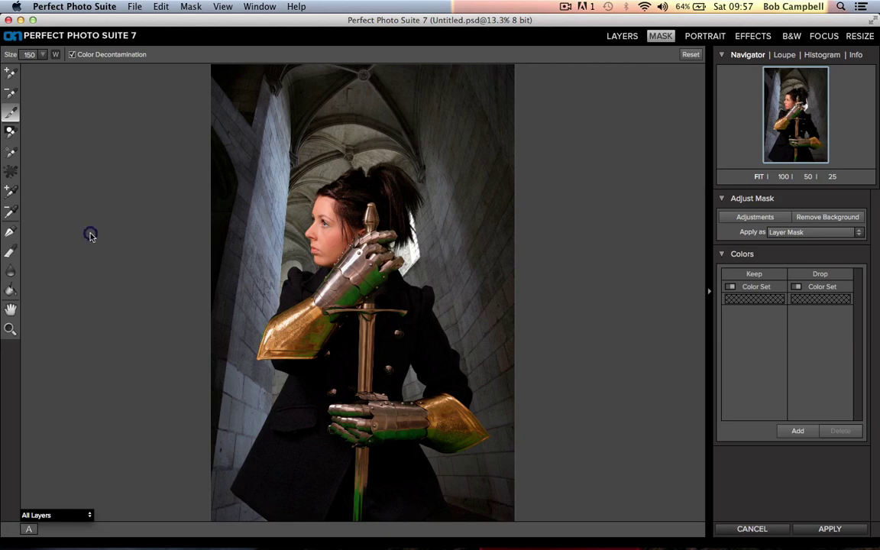
Try to neutralize the green spill on the gauntlets and cuffs with the color spill brush at size 250, without Override Color
click(10, 173)
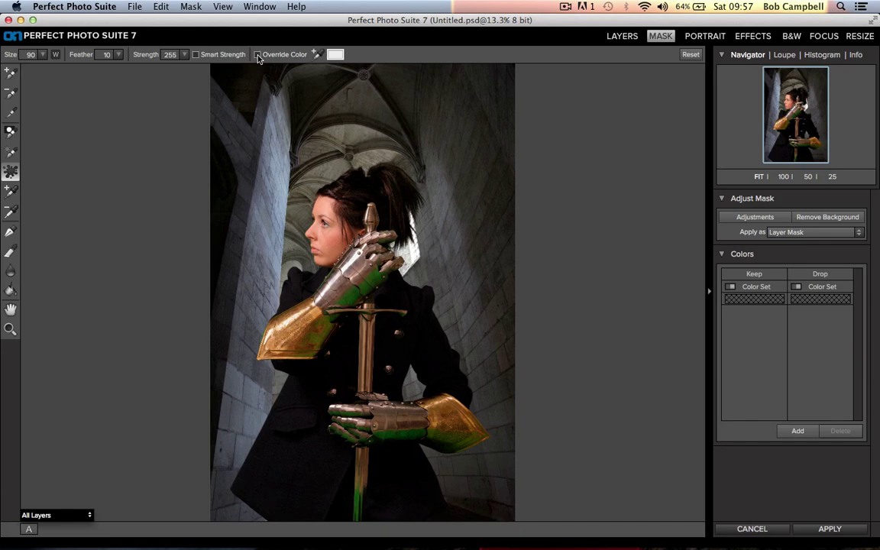
click(10, 173)
key(bracketright)
key(bracketright)
key(bracketright)
key(bracketright)
key(bracketright)
key(bracketright)
key(bracketright)
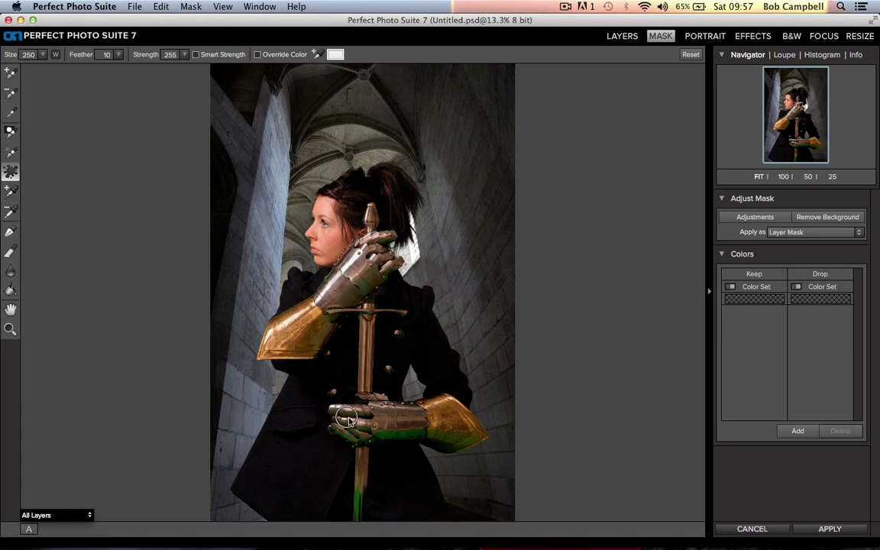
mouse_move(347, 418)
mouse_down()
mouse_move(373, 427)
mouse_move(341, 429)
mouse_move(426, 428)
mouse_move(464, 430)
mouse_up()
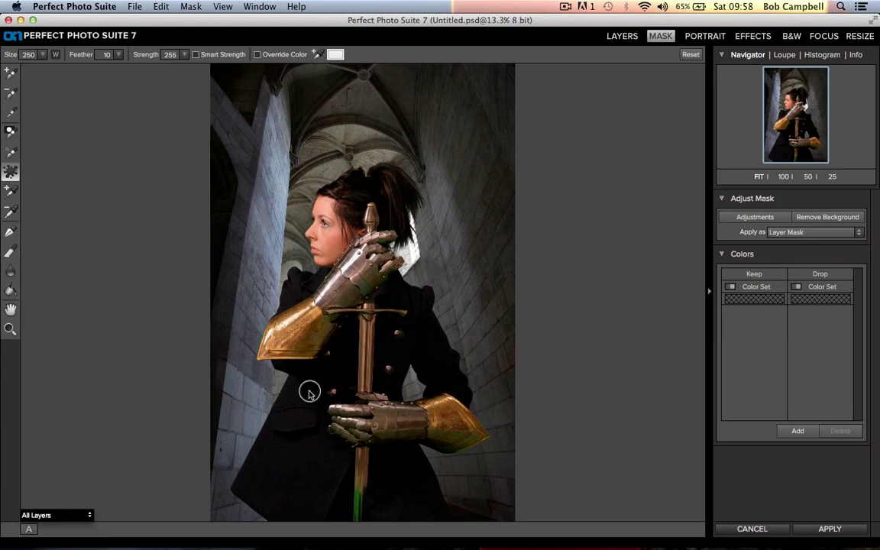
Undo the color spill strokes on the gauntlets and cuffs
key(super+z)
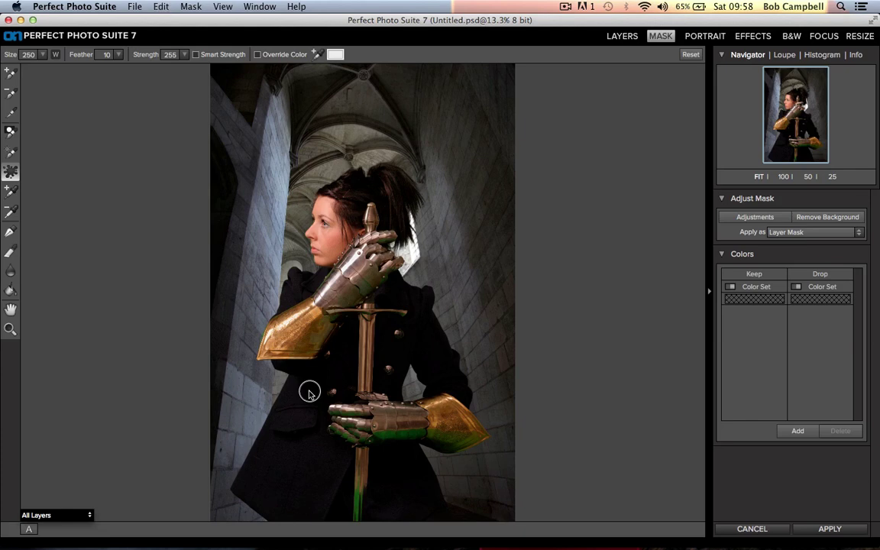
key(super+z)
key(super+z)
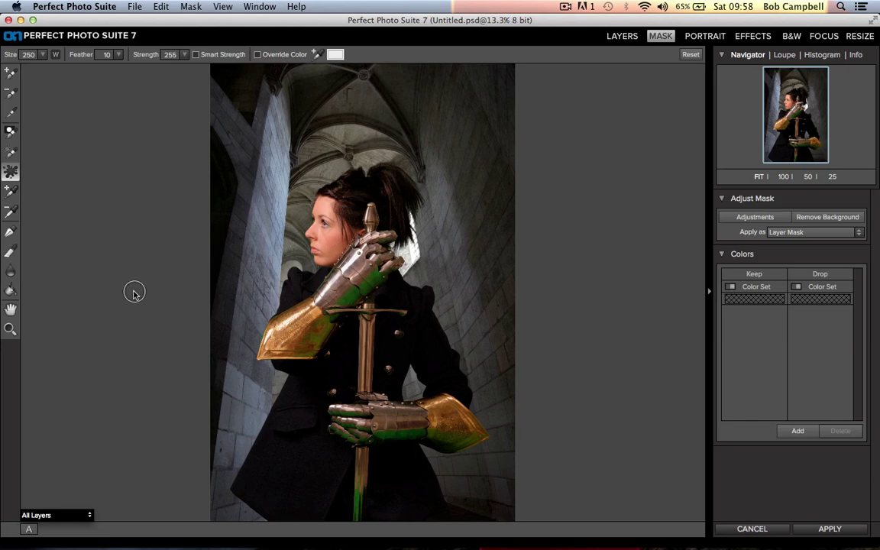
Enable Override Color for the spill brush and sample the metal tone of the upper gauntlet
click(257, 55)
click(316, 55)
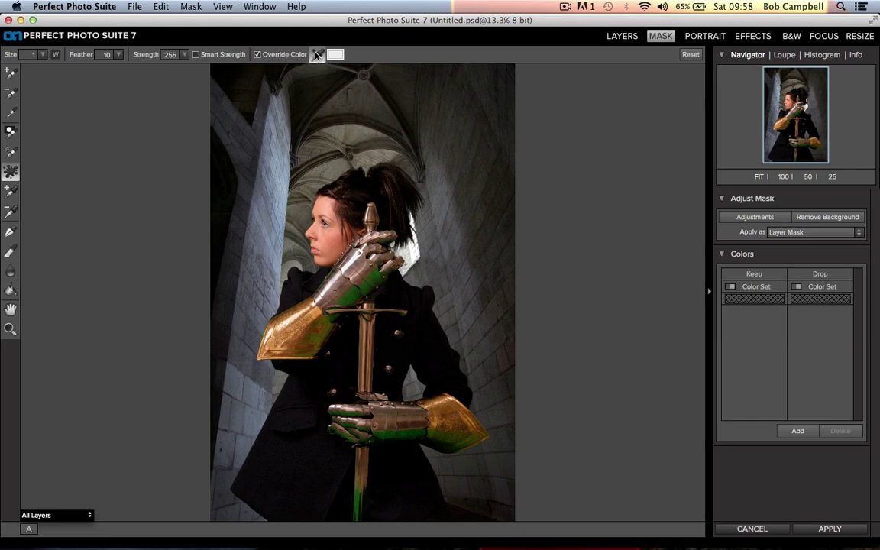
click(329, 295)
click(315, 56)
Paint the sampled metal tone over the green spill on the gauntlets and sword blade at brush size 175
key(bracketright)
key(bracketright)
key(bracketright)
key(bracketright)
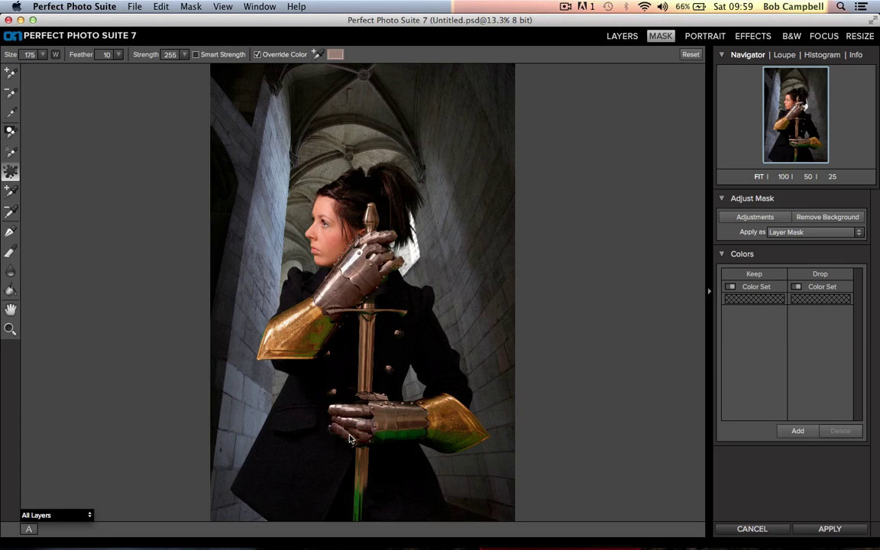
drag(382, 436, 419, 433)
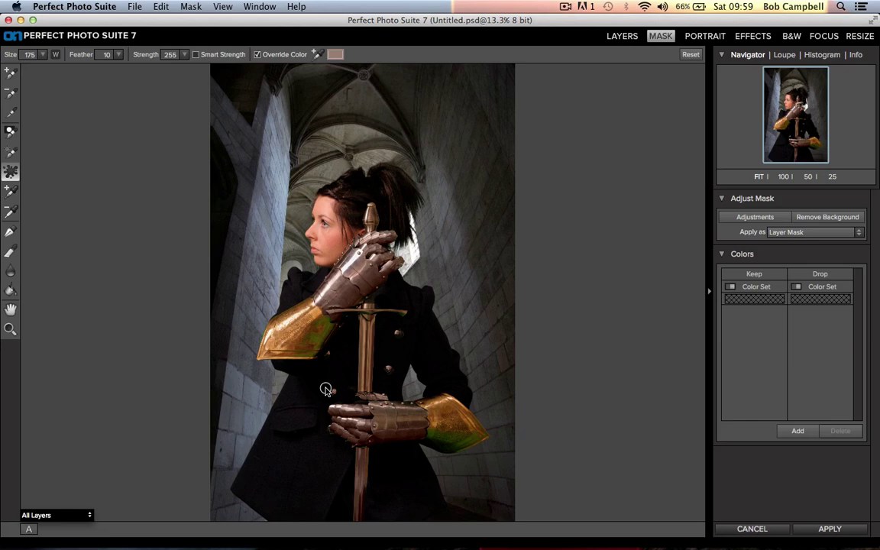
Sample the gold tone near the upper cuff's lower edge as the new override color
key(bracketleft)
key(bracketleft)
key(bracketleft)
text(1)
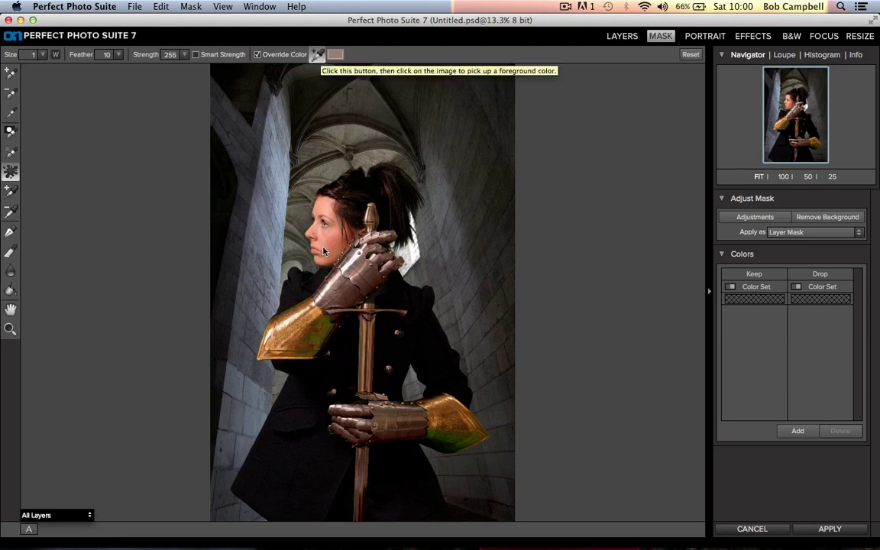
click(317, 55)
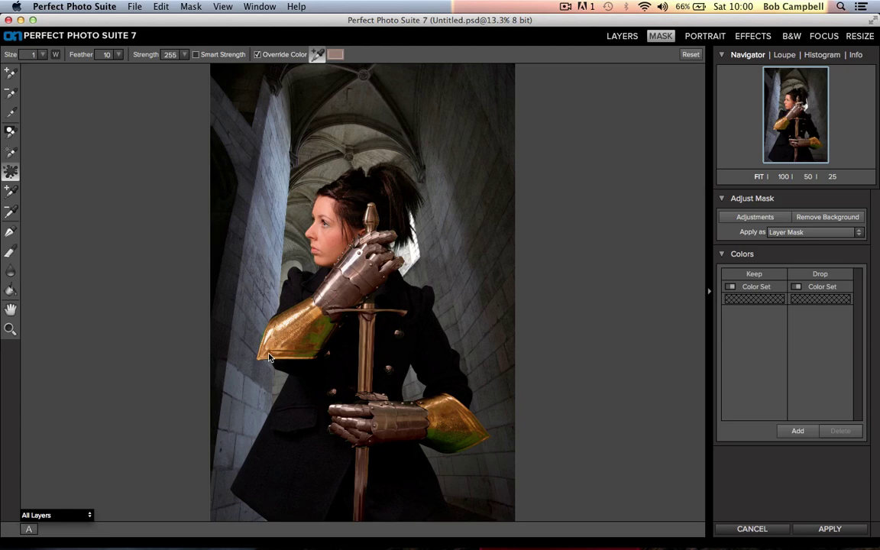
click(268, 355)
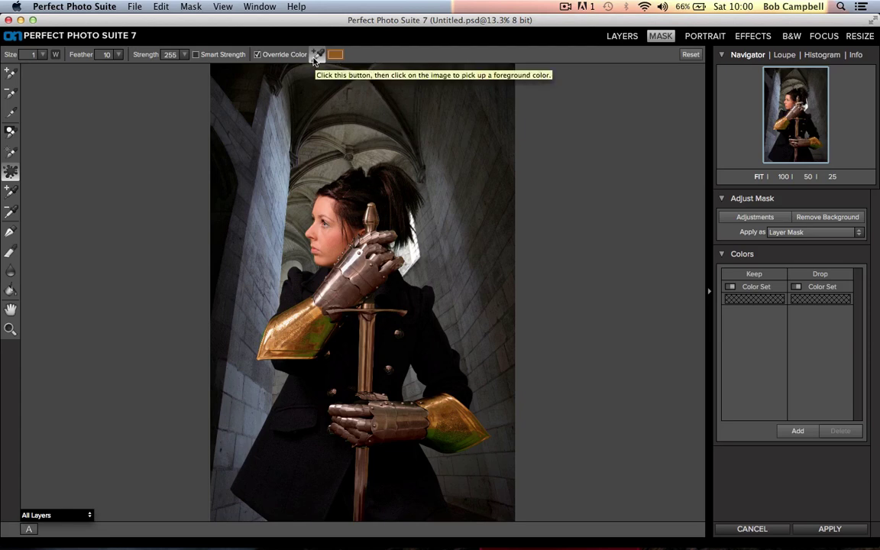
Paint the sampled gold tone over the green spill on both cuffs at brush size 175
text(00)
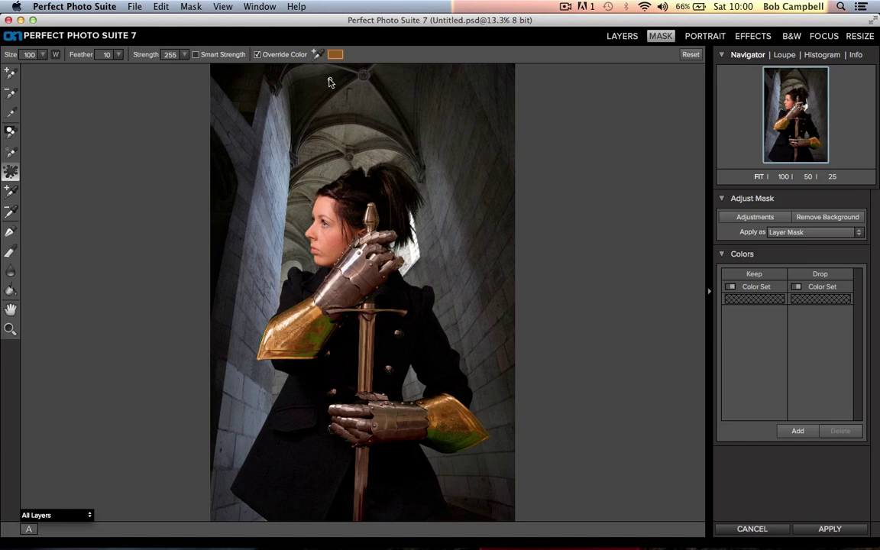
key(bracketright)
key(bracketright)
mouse_move(327, 330)
mouse_down()
mouse_move(294, 306)
mouse_move(282, 310)
mouse_move(304, 334)
mouse_move(304, 349)
mouse_move(279, 316)
mouse_move(261, 320)
mouse_move(257, 356)
mouse_move(235, 321)
mouse_move(244, 304)
mouse_move(268, 342)
mouse_move(241, 315)
mouse_move(243, 302)
mouse_up()
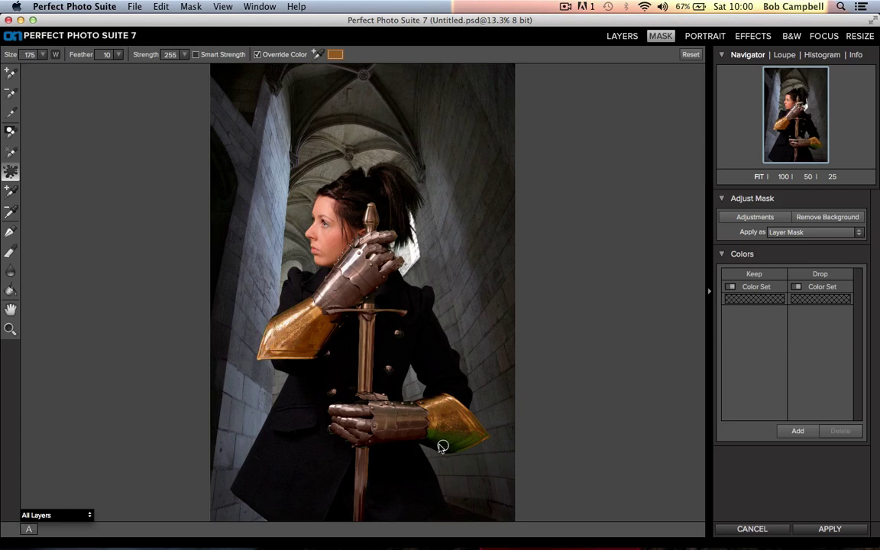
mouse_move(443, 446)
mouse_down()
mouse_move(436, 441)
mouse_move(447, 435)
mouse_move(444, 445)
mouse_move(477, 432)
mouse_move(470, 442)
mouse_up()
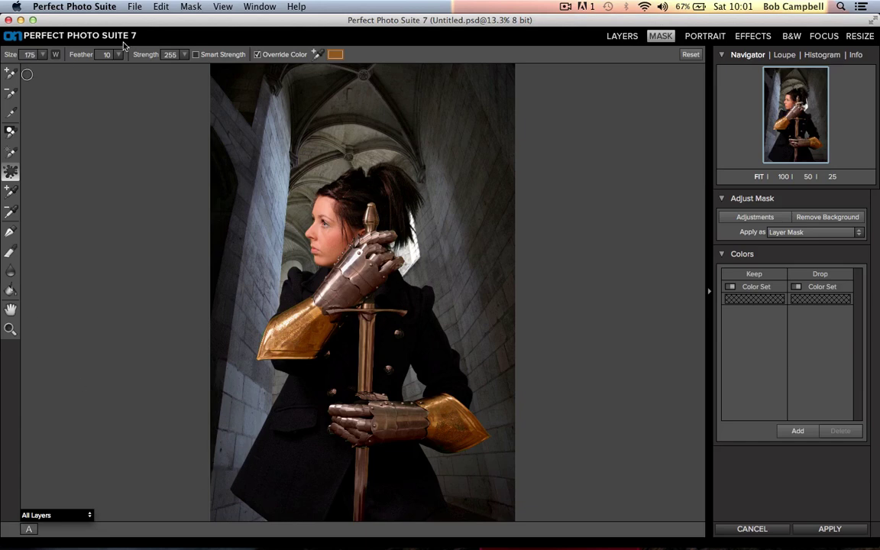
Try to refine the outer edge of the upper gold cuff with the size 150 refine brush, and undo the stroke
click(11, 112)
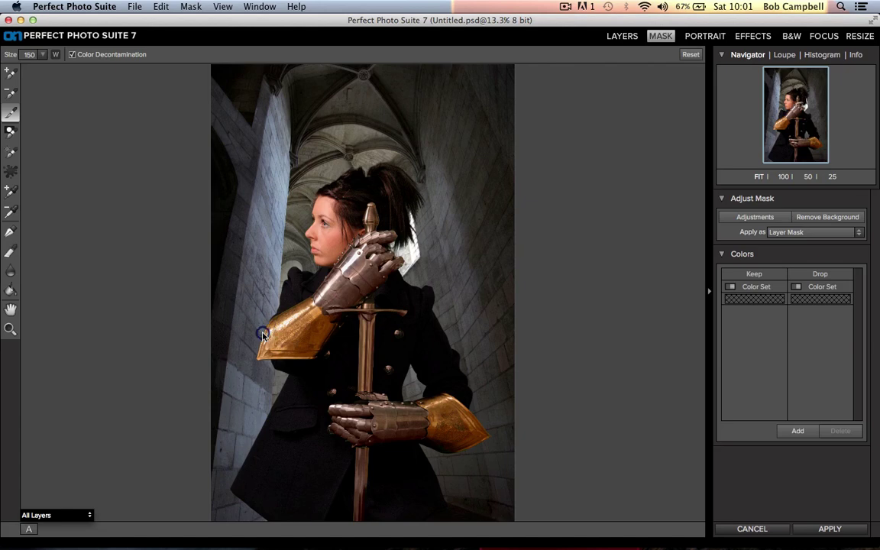
drag(260, 324, 260, 352)
key(super+z)
Apply the mask to the portrait layer and open that layer in Effects
click(821, 529)
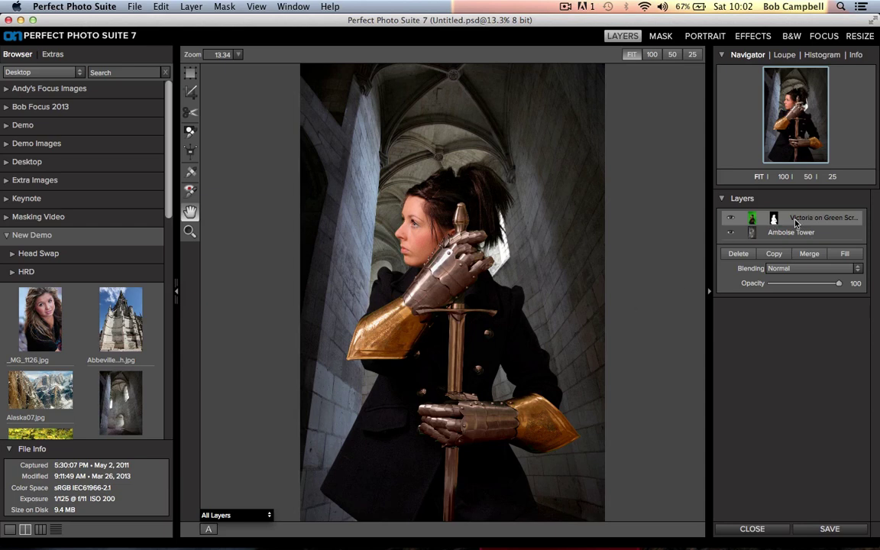
click(745, 38)
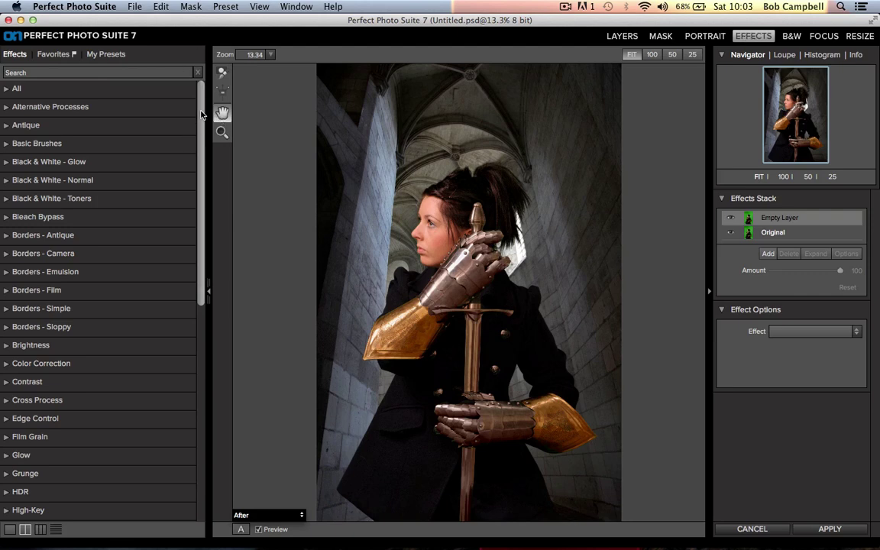
Add the Texture Booster effect from the Sharpening category to the portrait
drag(201, 114, 223, 269)
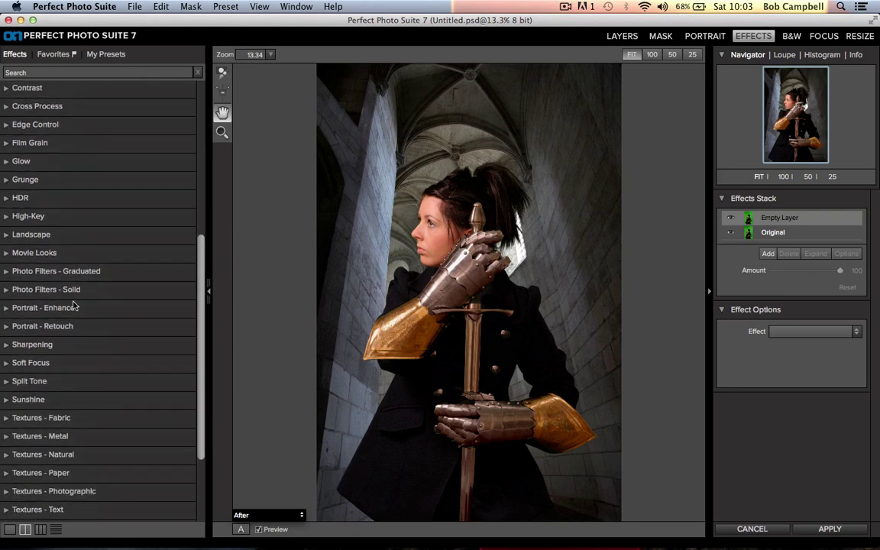
click(6, 344)
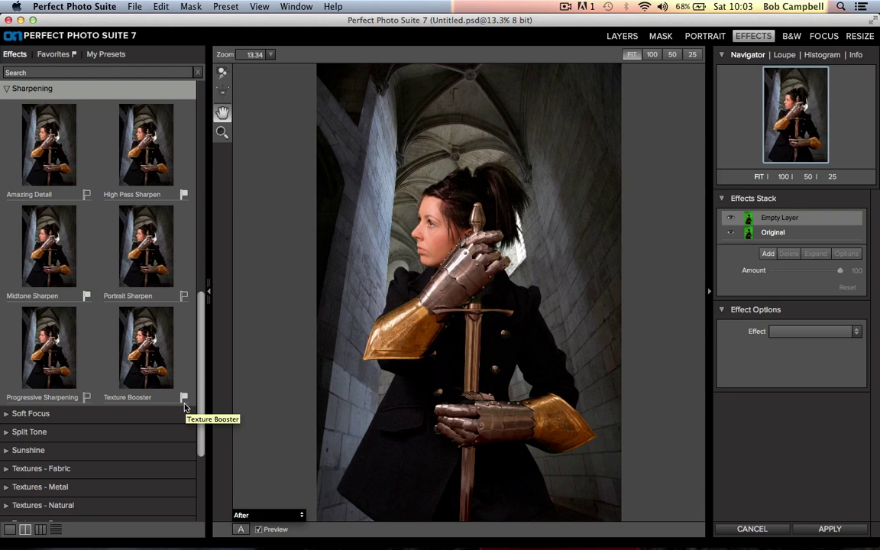
click(184, 398)
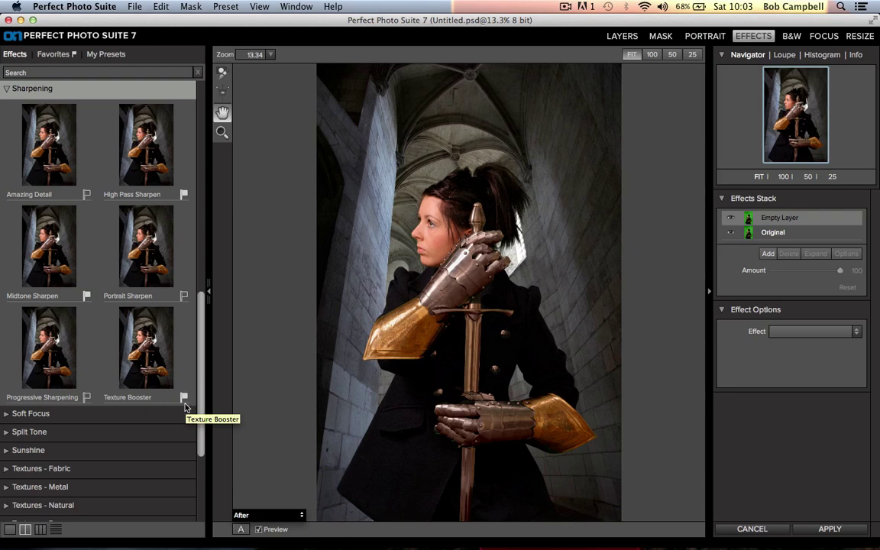
click(145, 353)
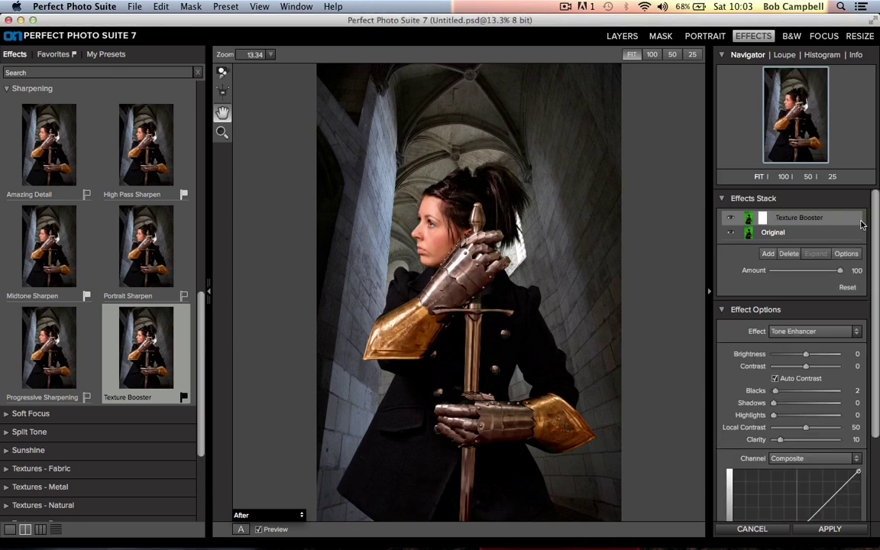
Set the Texture Booster's Brightness to 64 and Clarity to 71
scroll(799, 237, down, 2)
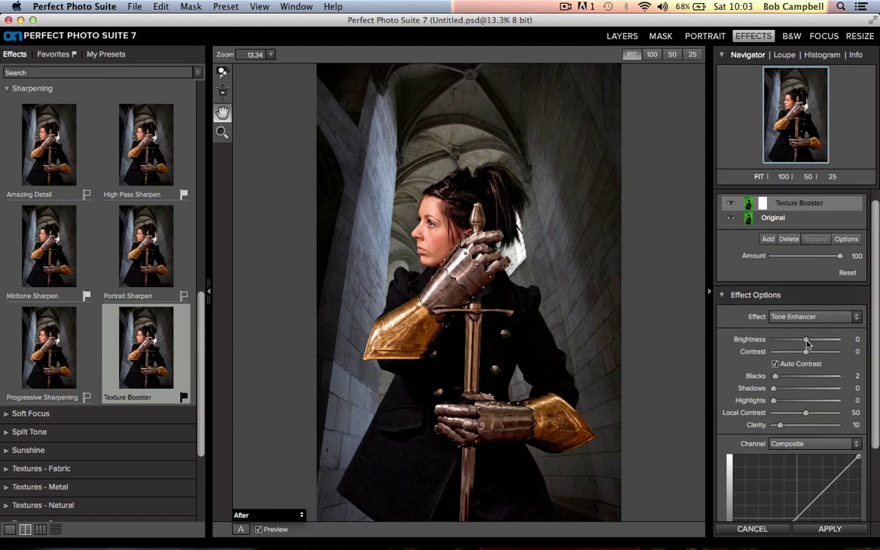
drag(808, 344, 825, 345)
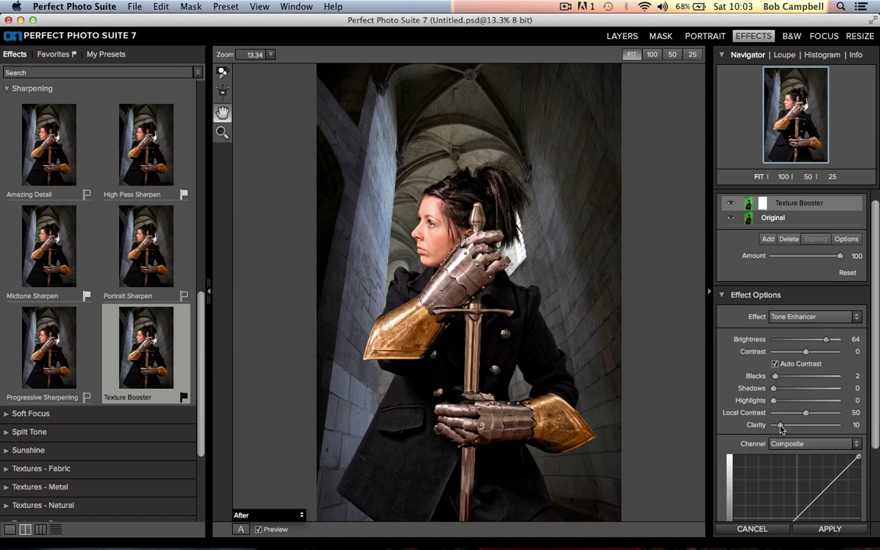
drag(781, 429, 819, 429)
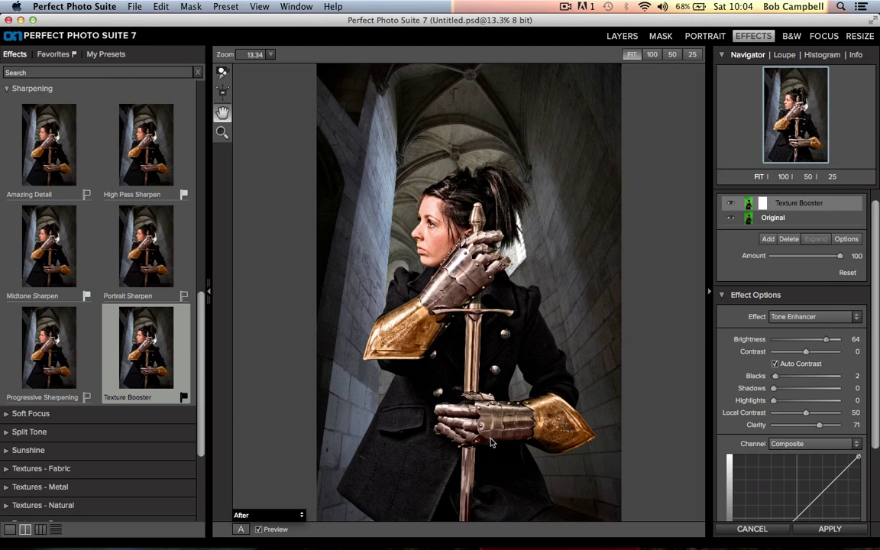
Compare the portrait before and after the effect in side-by-side, vertical split and horizontal split previews, returning to the single view
click(240, 530)
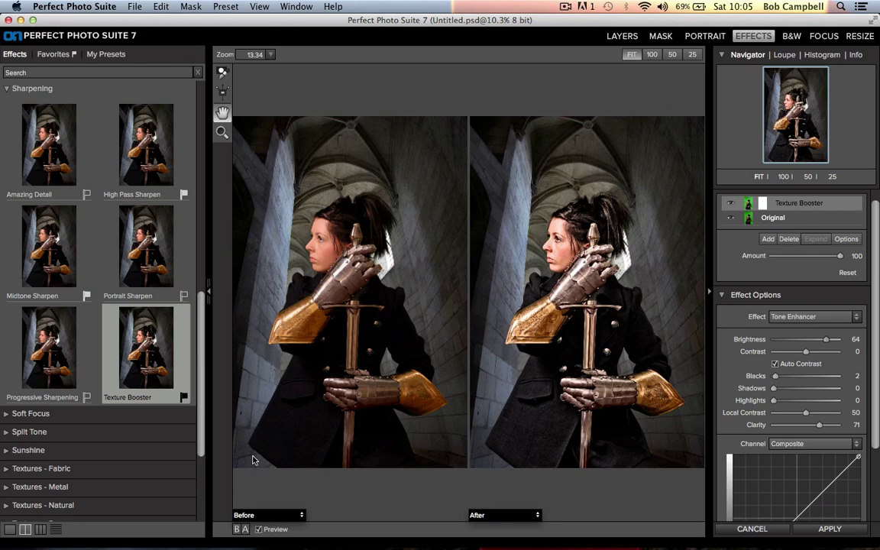
click(242, 531)
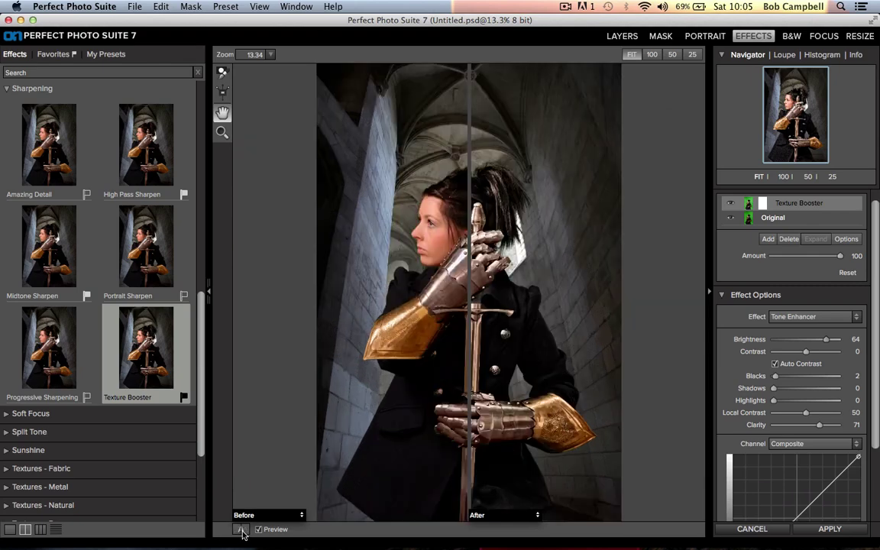
click(242, 531)
click(242, 531)
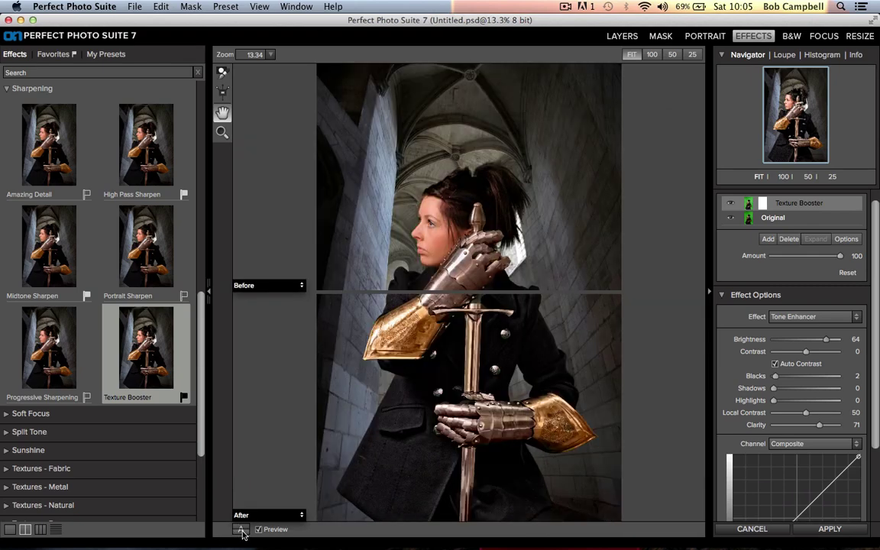
click(242, 532)
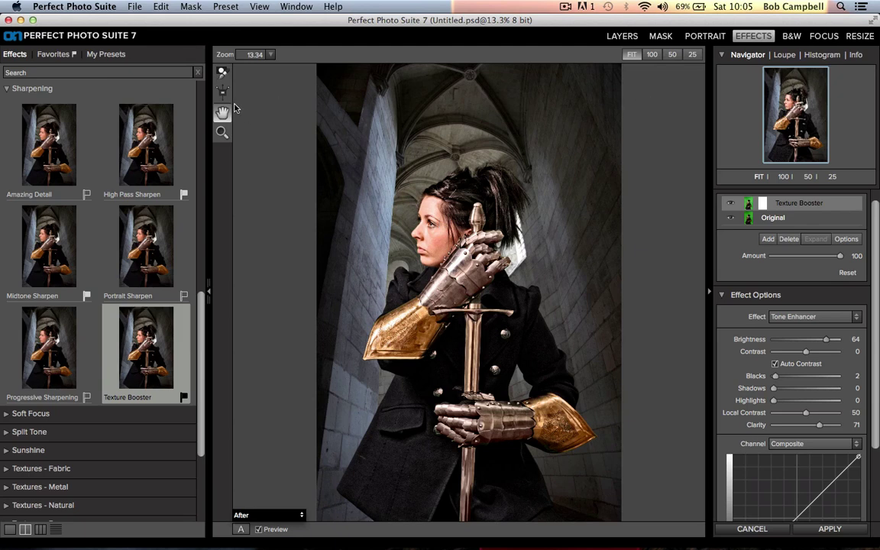
Paint the effect out over the face with Perfect Brush on, size 350 and opacity 36, and apply the effects
click(223, 73)
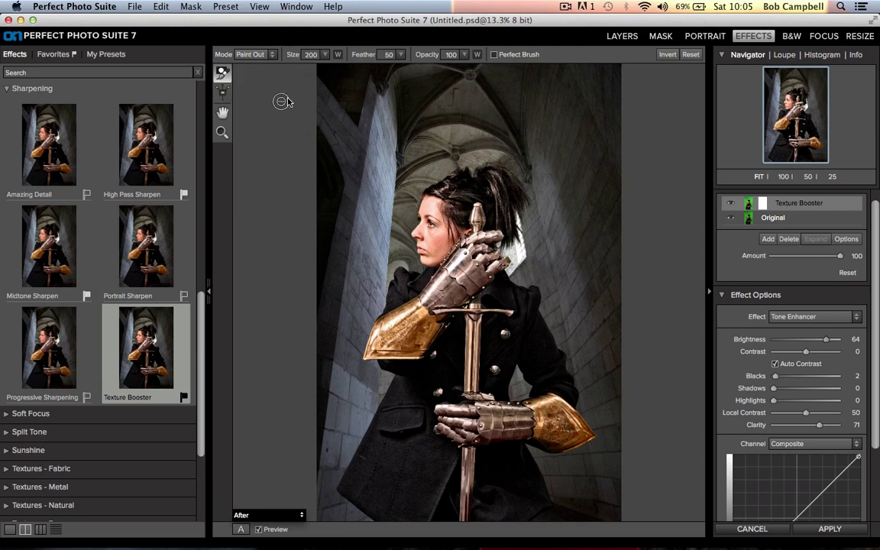
click(493, 55)
drag(428, 60, 368, 60)
drag(291, 57, 302, 59)
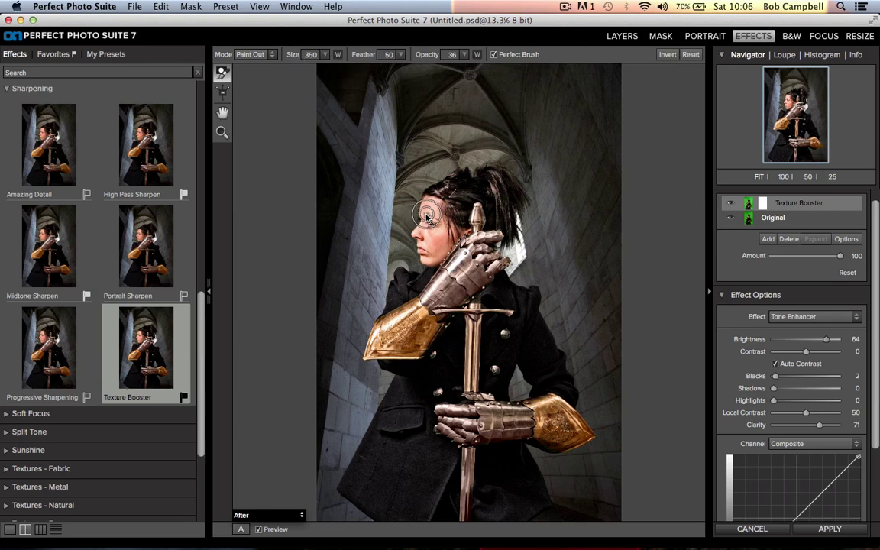
mouse_move(428, 230)
mouse_down()
mouse_move(419, 227)
mouse_move(425, 249)
mouse_move(432, 224)
mouse_move(438, 238)
mouse_move(433, 212)
mouse_move(425, 243)
mouse_move(386, 234)
mouse_up()
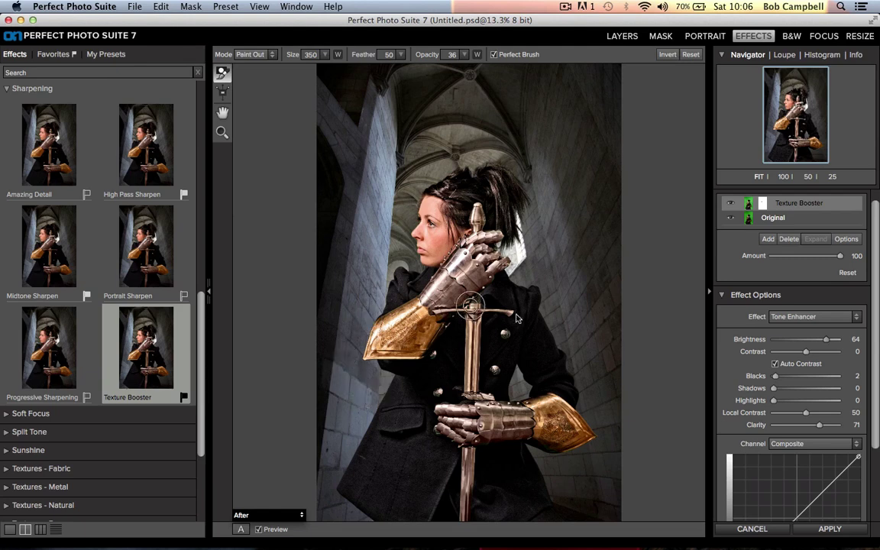
click(803, 533)
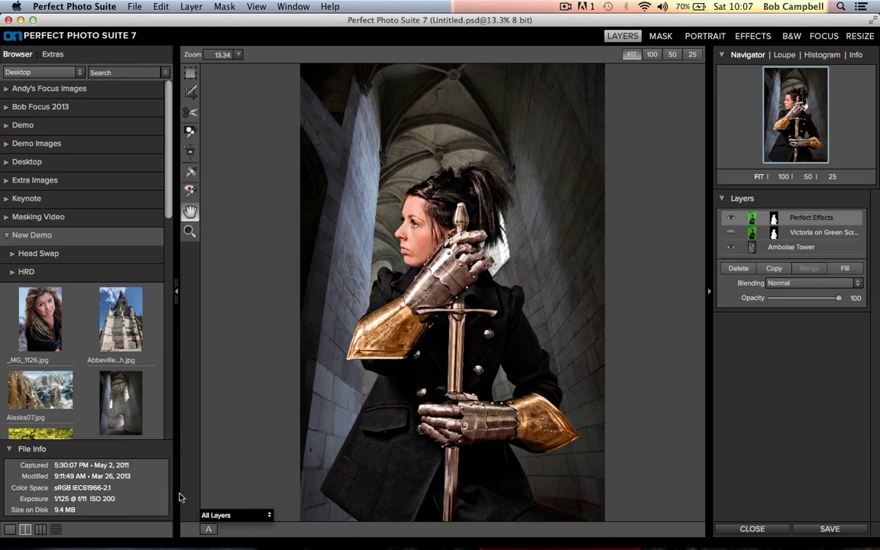
Open the Amboise Tower layer in Effects and add the White Soft No Darks soft-focus effect at an amount of 42
click(772, 248)
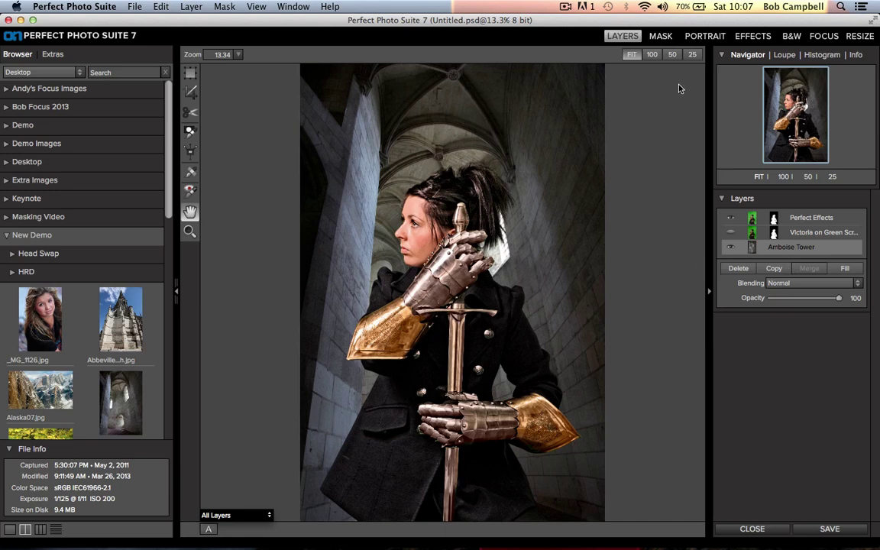
click(746, 37)
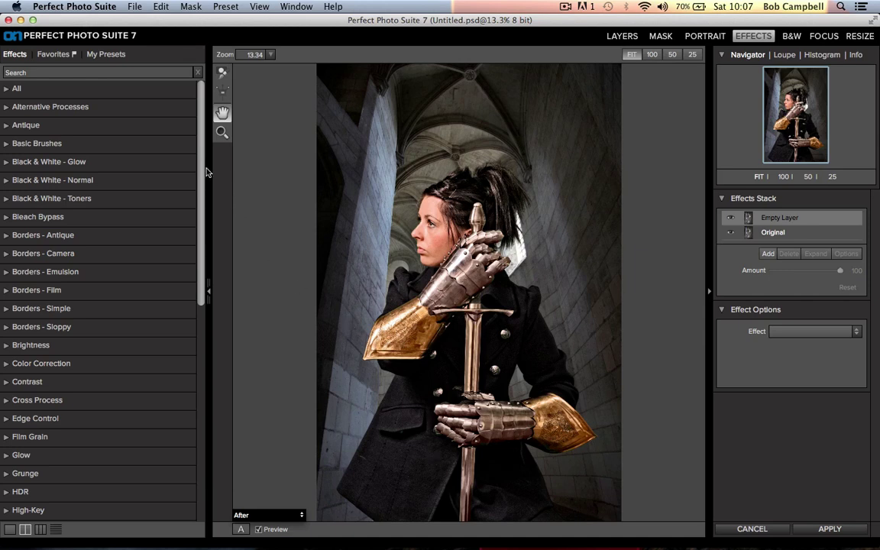
drag(201, 171, 234, 340)
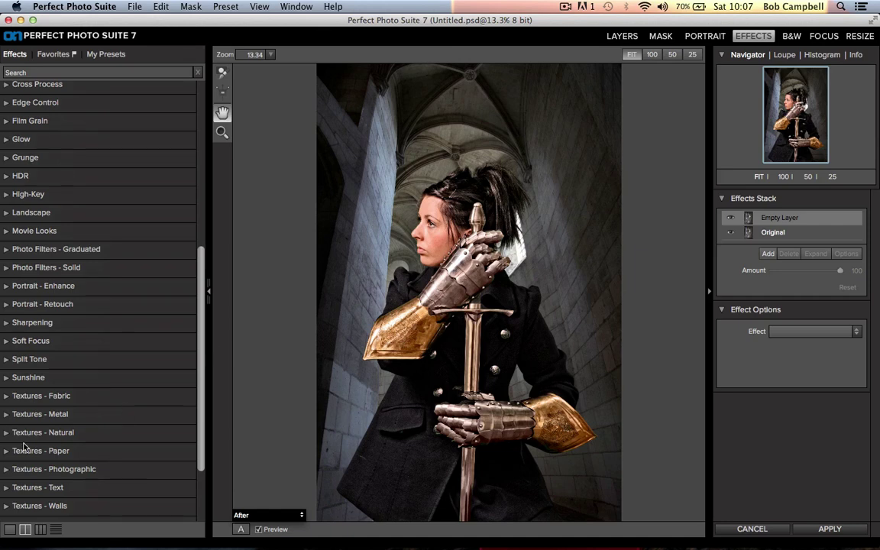
click(6, 341)
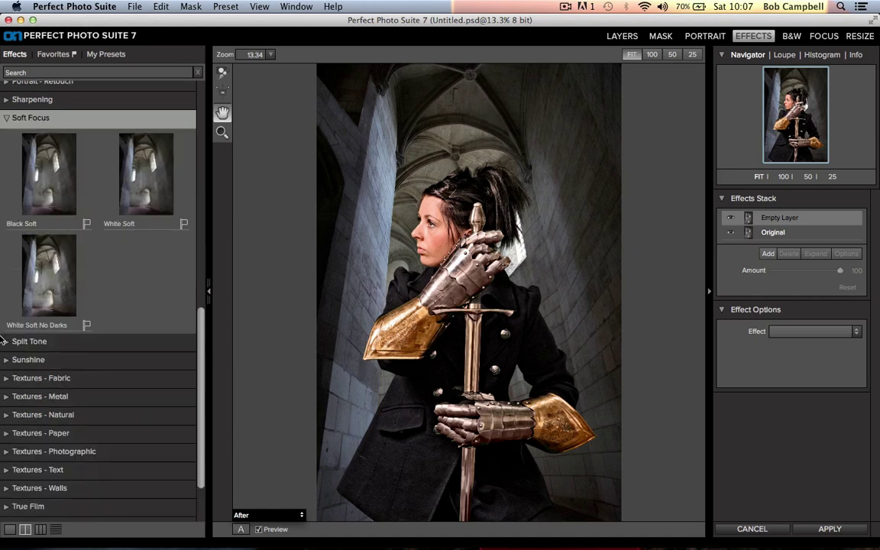
click(44, 285)
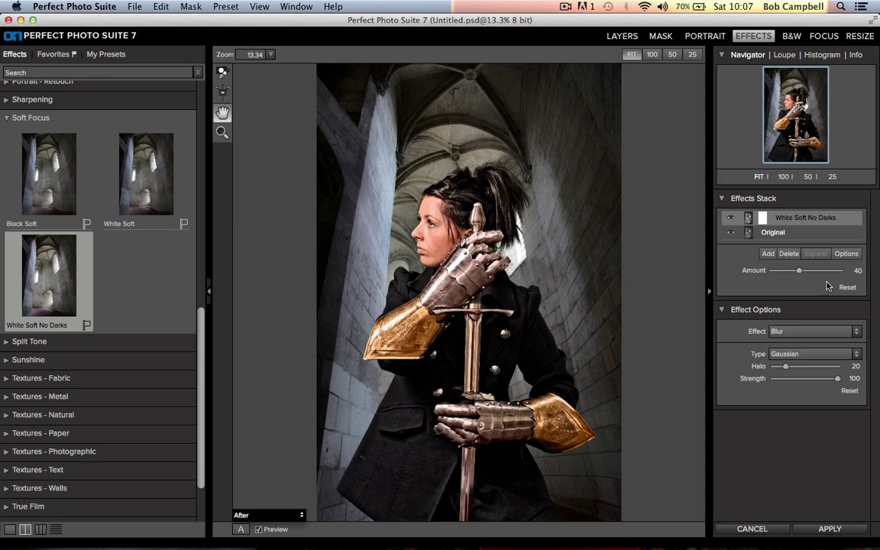
drag(798, 272, 879, 277)
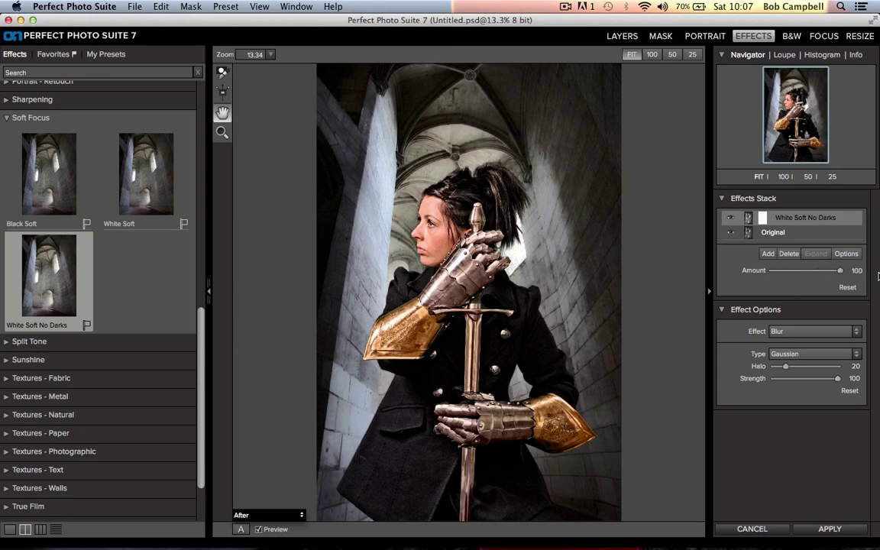
drag(879, 277, 802, 283)
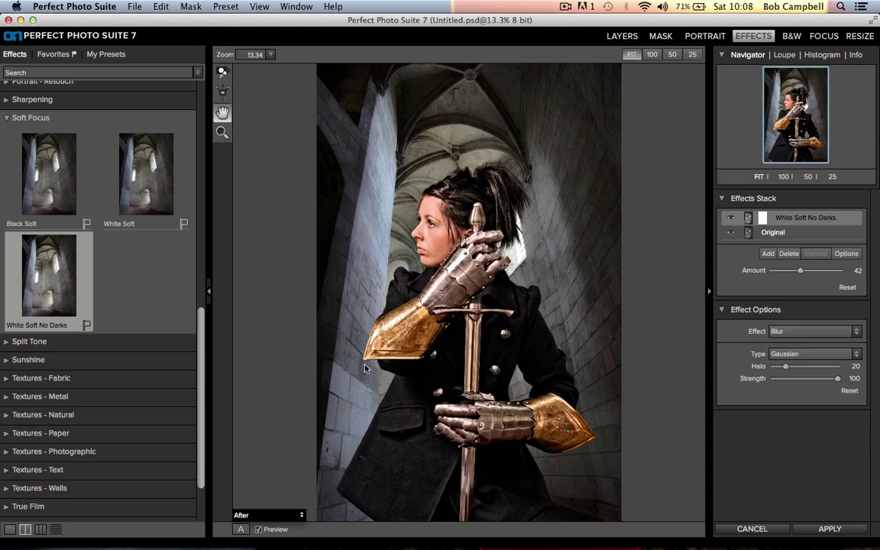
Stack the HDR Look Surreal effect at an amount of 49 above the soft focus and apply the effects
click(767, 255)
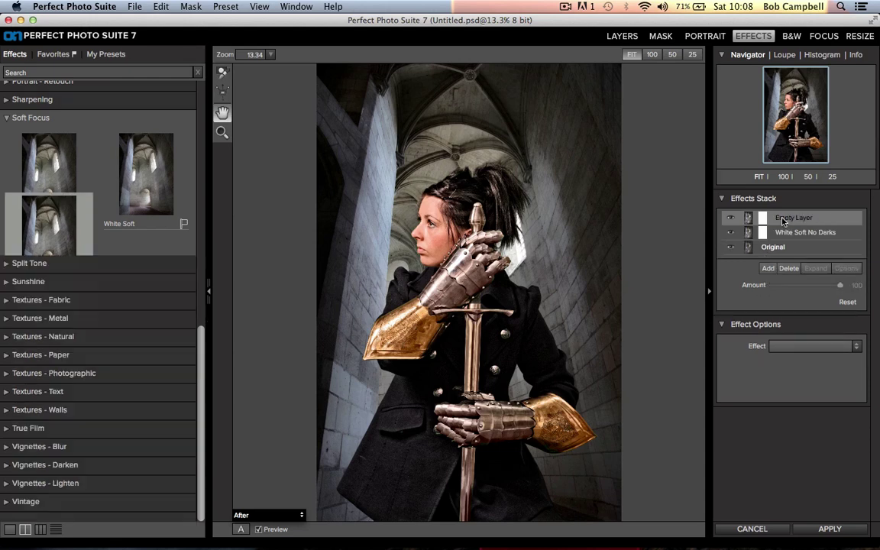
click(6, 119)
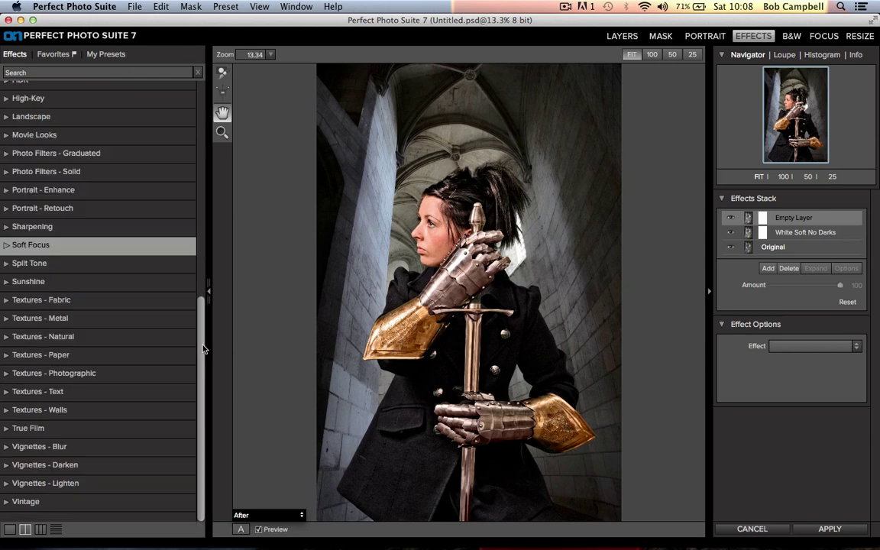
scroll(203, 348, up, 10)
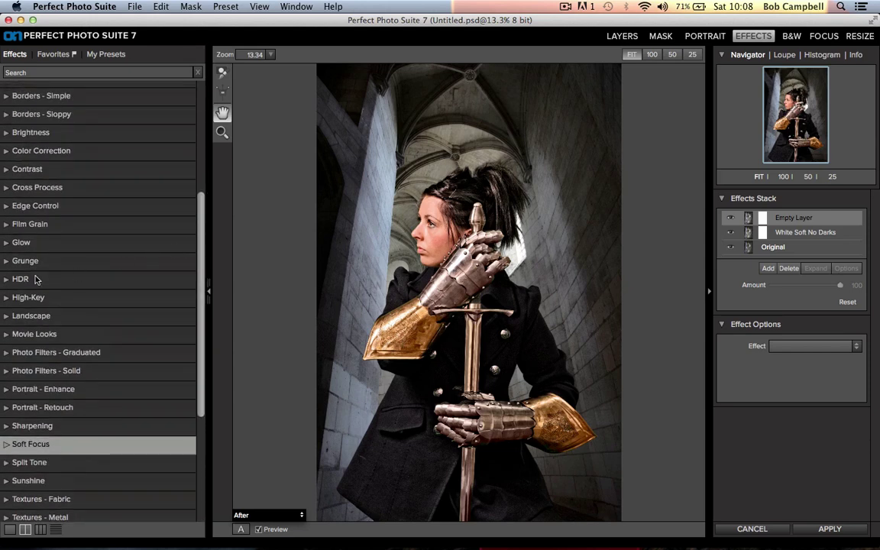
click(6, 280)
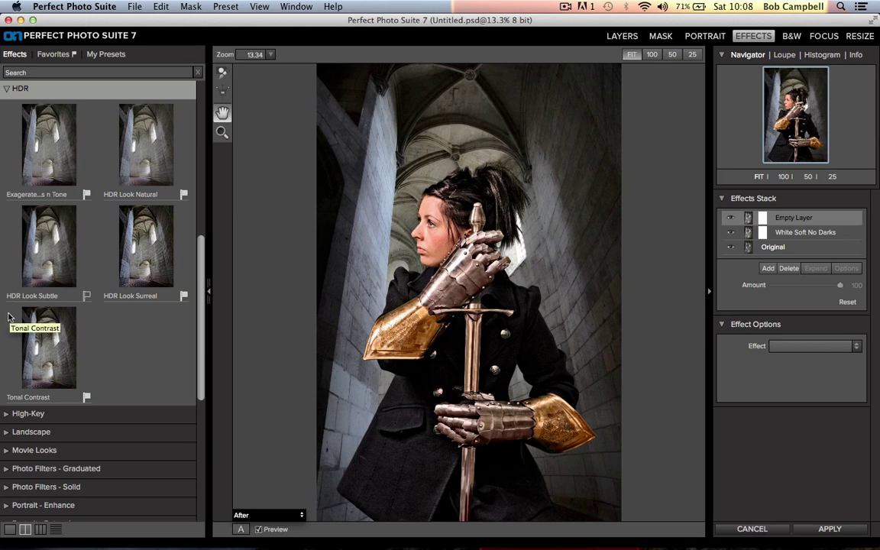
click(147, 159)
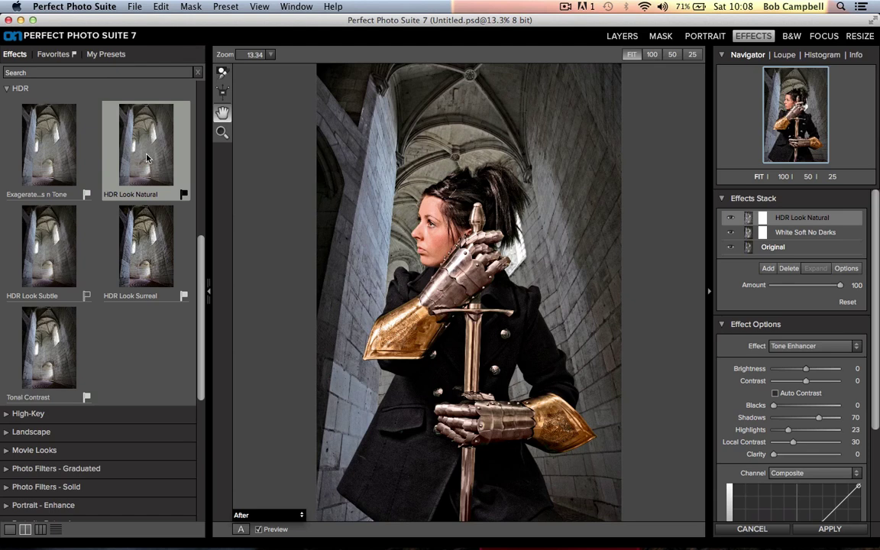
click(136, 249)
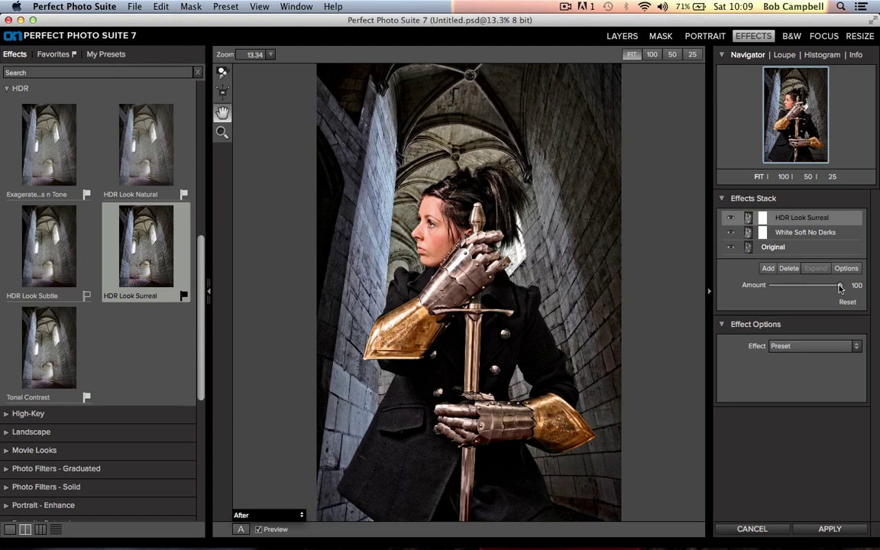
drag(840, 287, 804, 293)
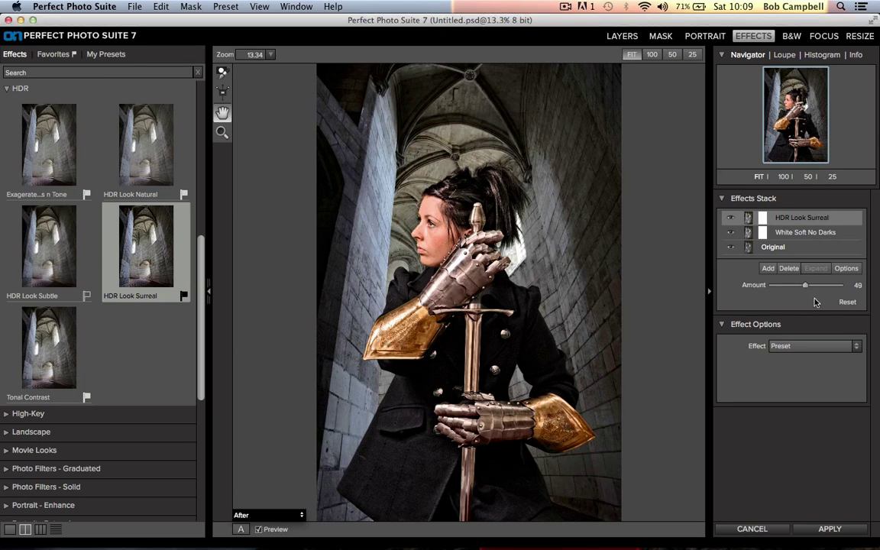
click(808, 532)
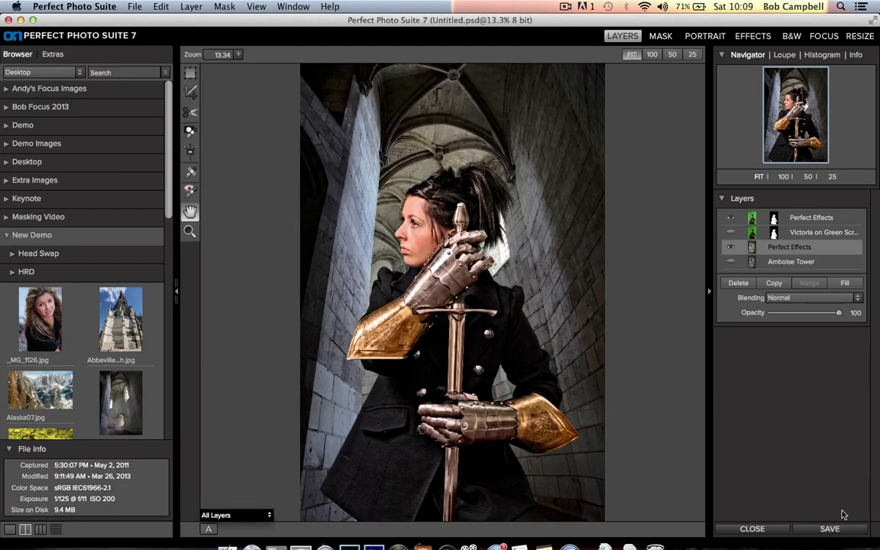
Show the hidden green-screen portrait and Amboise Tower layers, and merge the styled background down into Amboise Tower
click(731, 233)
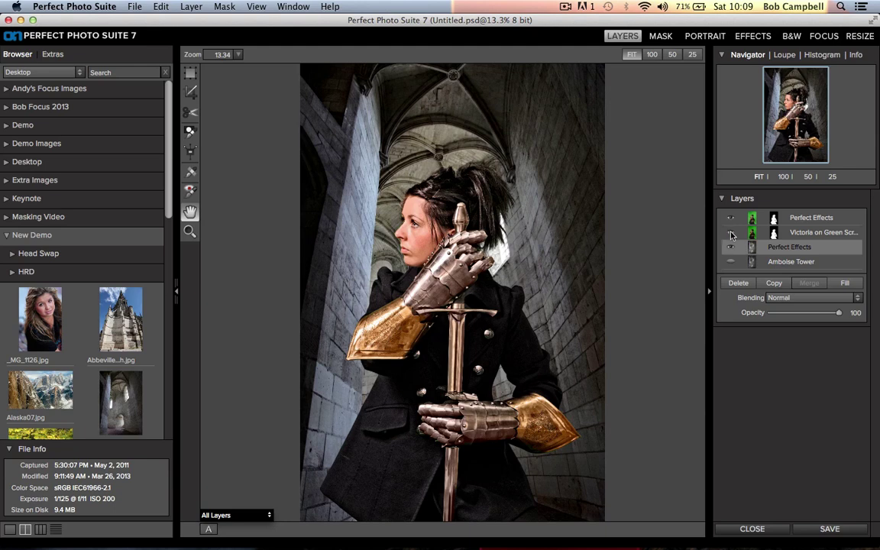
click(729, 262)
click(805, 285)
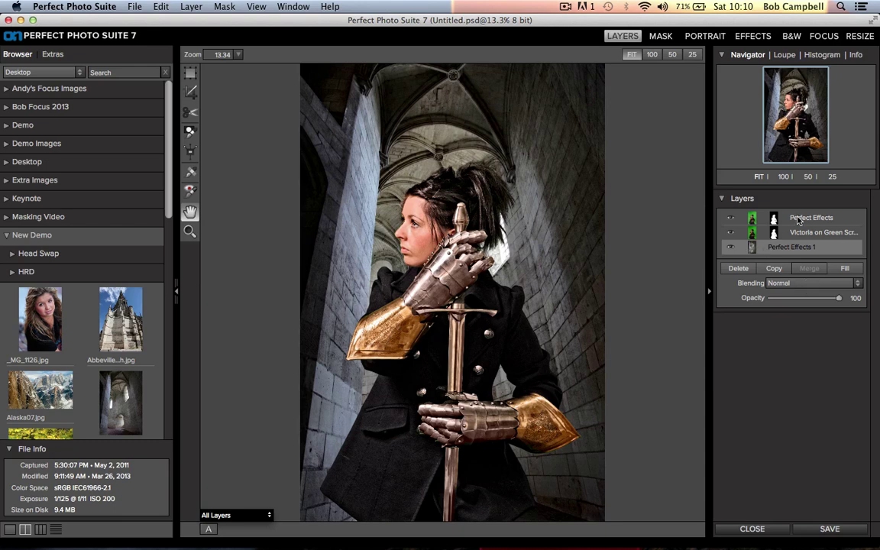
Merge the styled portrait into the green-screen portrait, and merge the result with the background into one layer
click(798, 219)
click(810, 269)
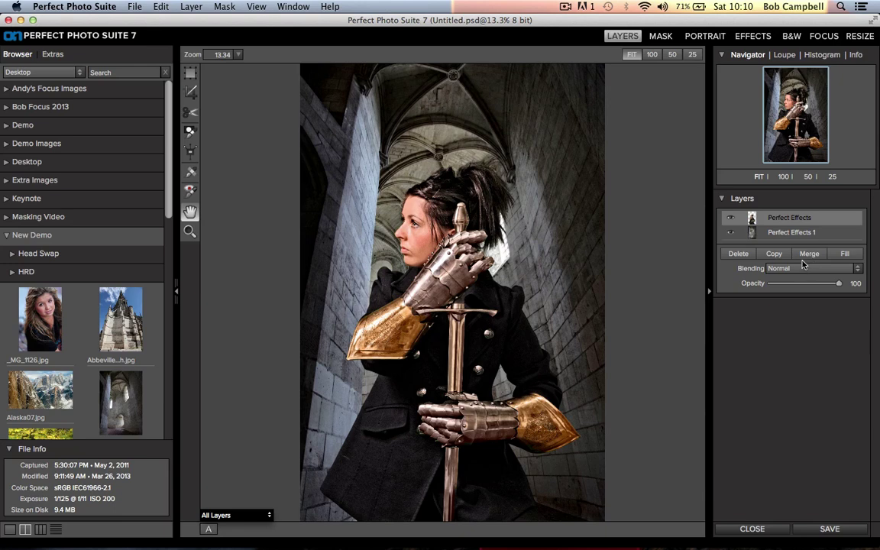
click(803, 257)
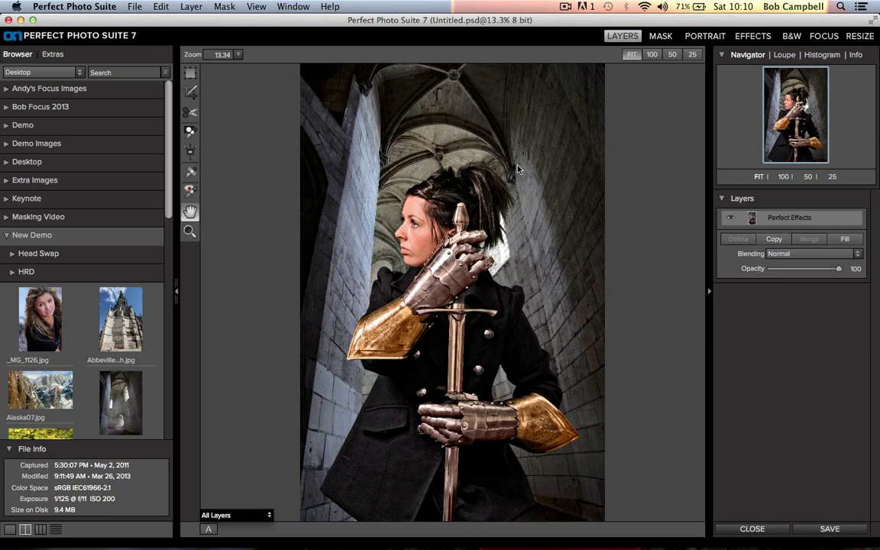
Open the merged composite in the B&W module and look over its Tone and Color Response settings
click(793, 37)
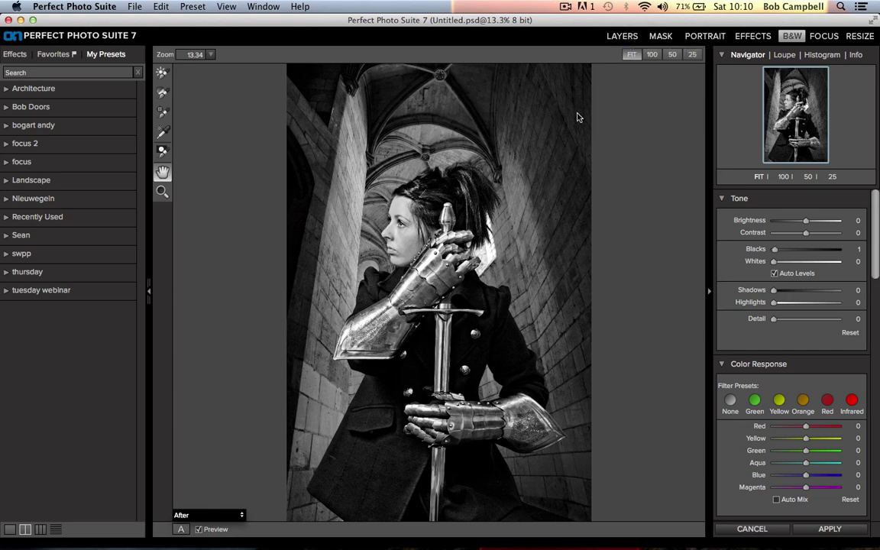
scroll(877, 240, down, 3)
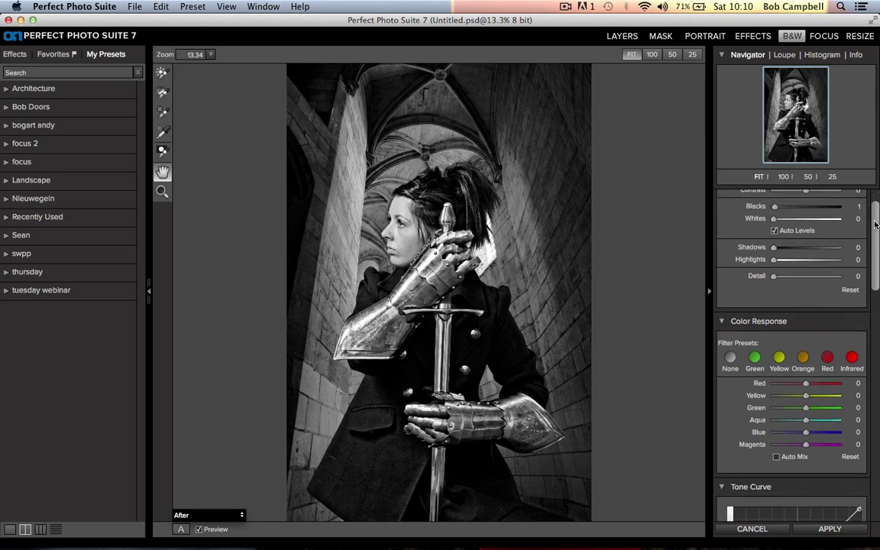
mouse_move(877, 241)
mouse_down()
mouse_move(877, 459)
mouse_move(877, 222)
mouse_up()
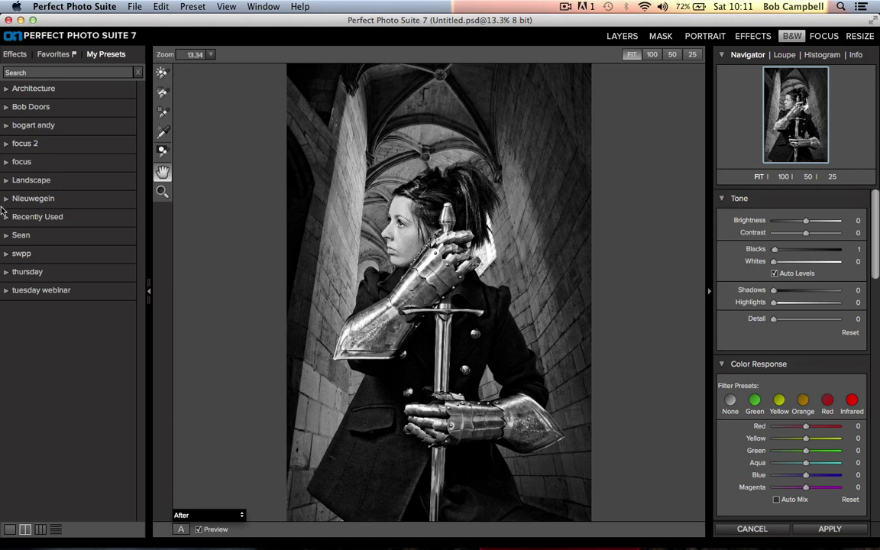
Convert the composite with the Palladium effect from the 19th Century Processes category
click(8, 56)
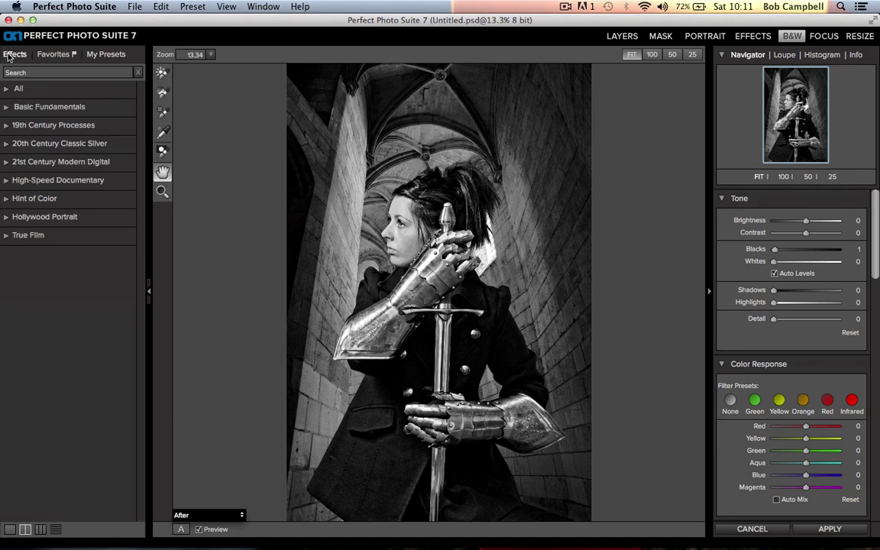
click(6, 126)
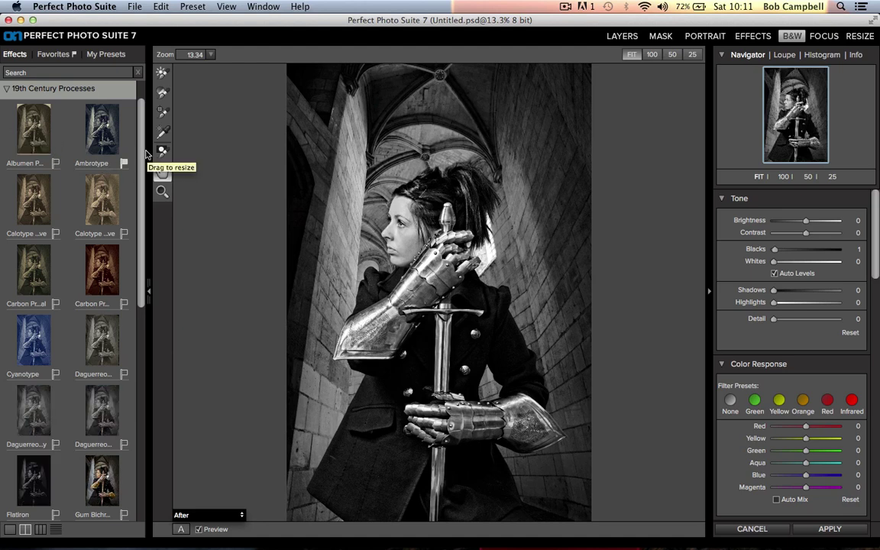
scroll(140, 156, down, 2)
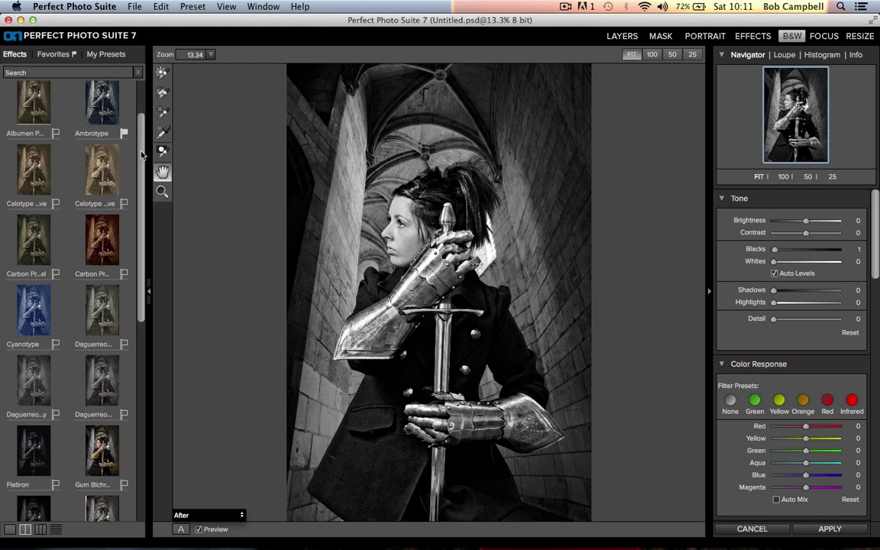
drag(140, 156, 144, 204)
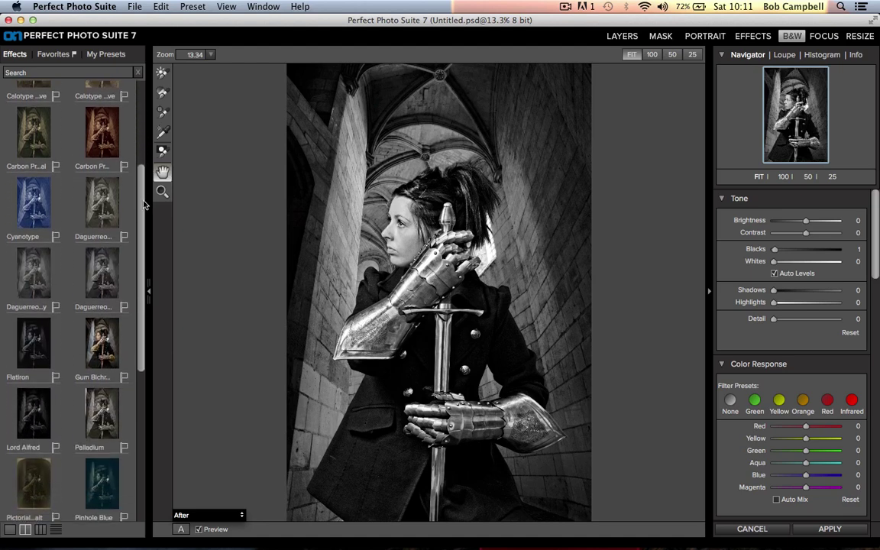
scroll(145, 205, down, 4)
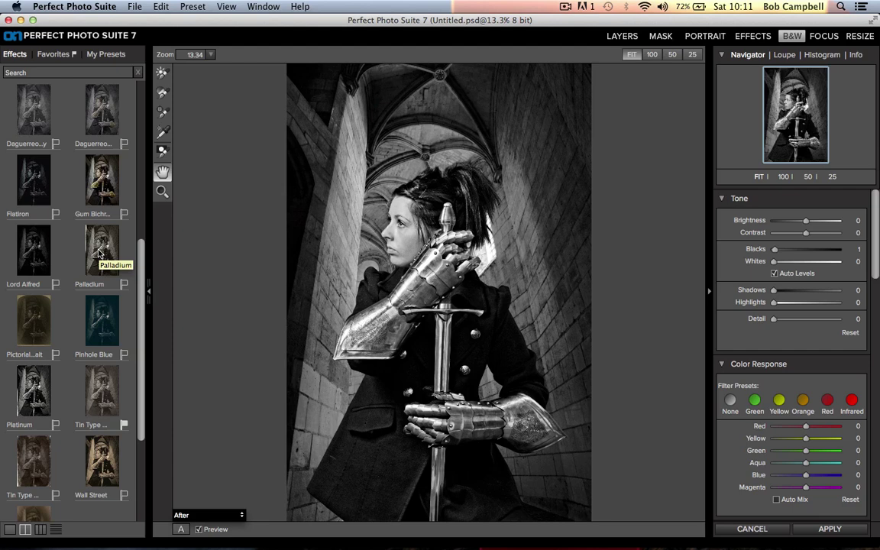
click(98, 253)
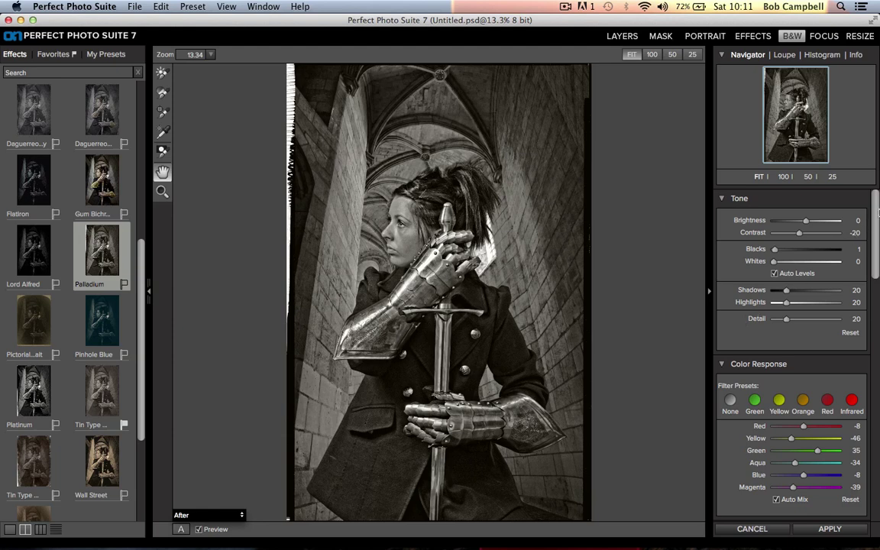
Examine the Palladium effect's adjustment settings, from Tone and Color Response through Glow, Film Grain and Toner
scroll(876, 207, down, 2)
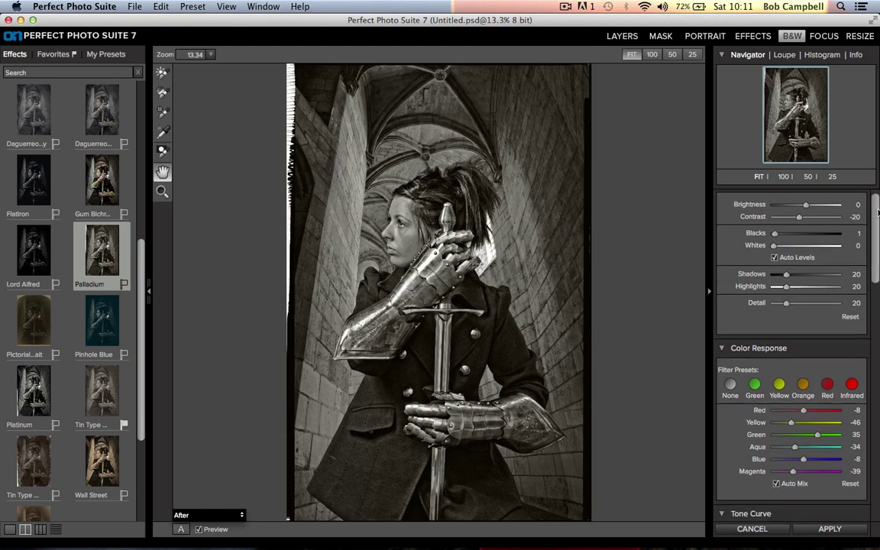
scroll(876, 210, down, 5)
scroll(876, 198, up, 6)
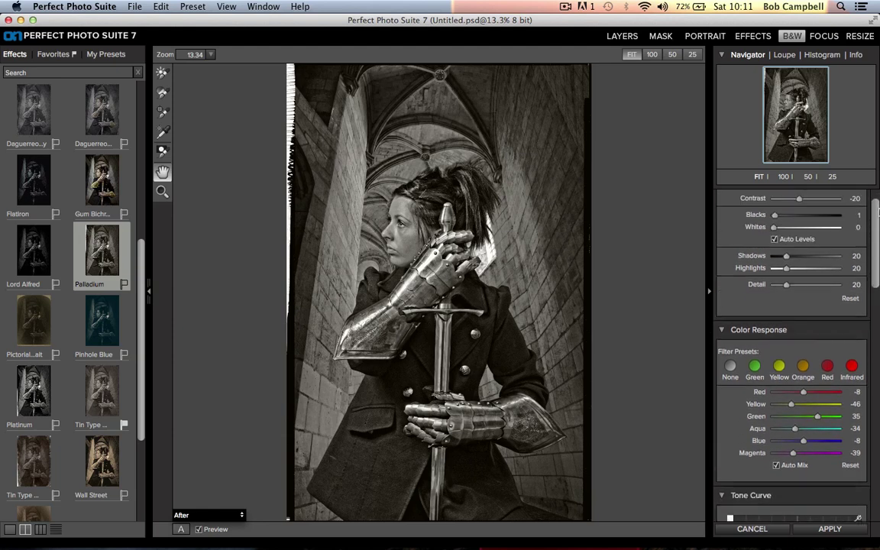
scroll(878, 205, down, 4)
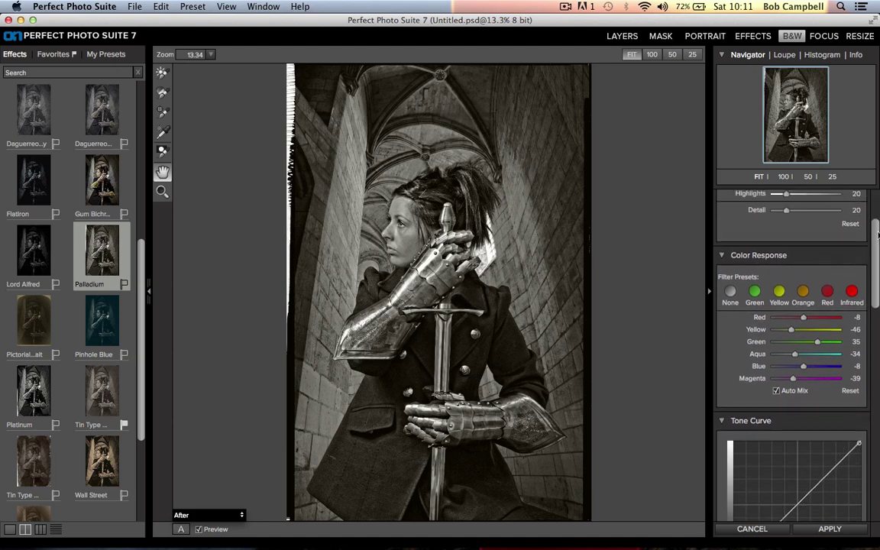
scroll(879, 203, up, 4)
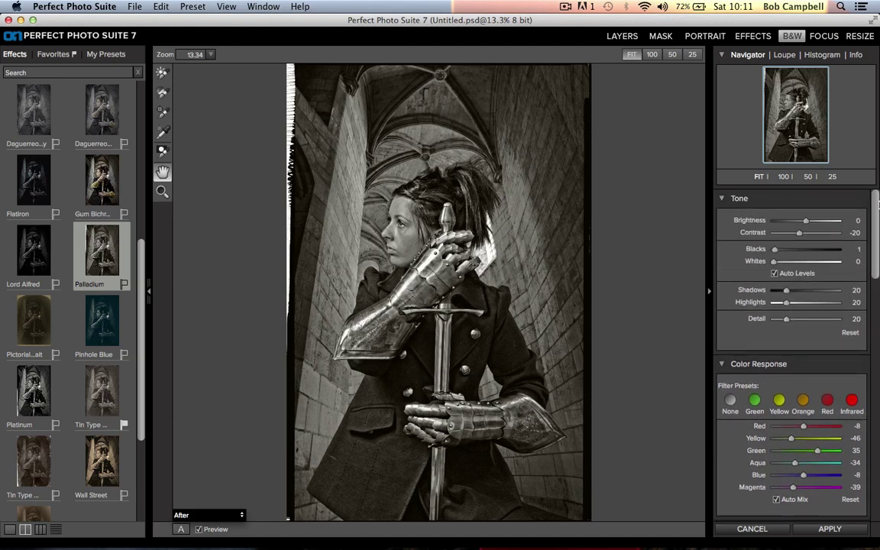
drag(879, 205, 875, 349)
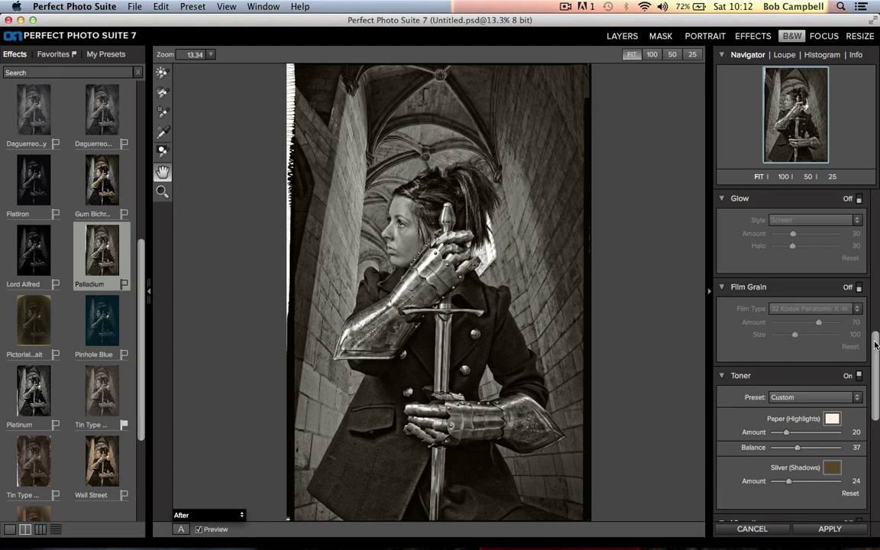
scroll(876, 354, down, 2)
drag(875, 354, 878, 208)
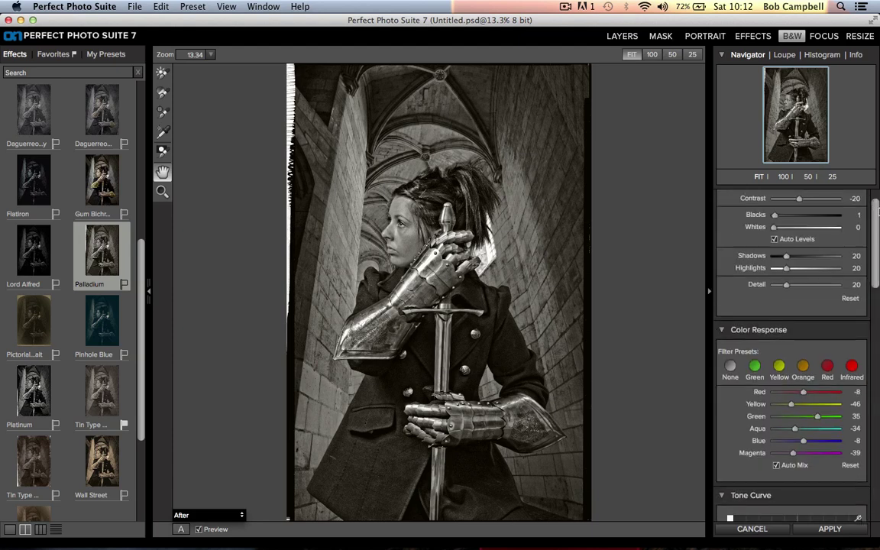
Apply the Palladium black-and-white conversion and return to the layered document
click(830, 530)
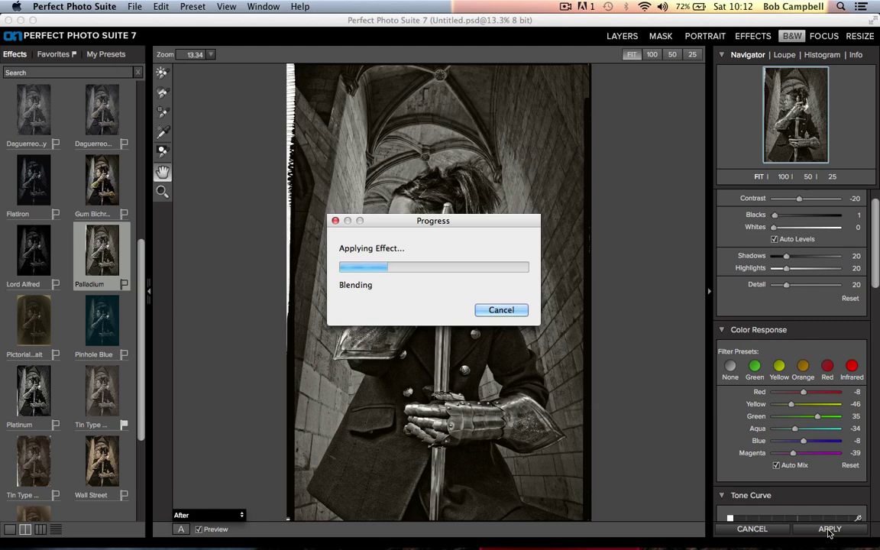
click(829, 528)
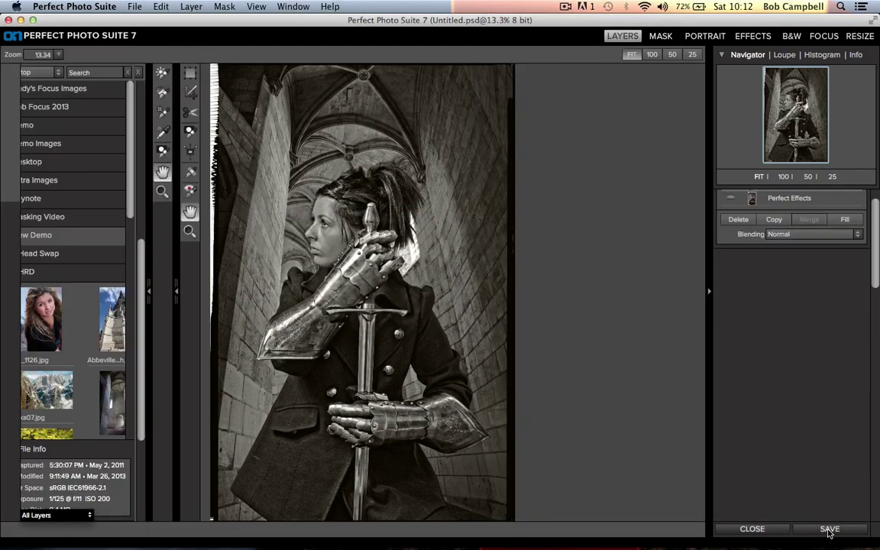